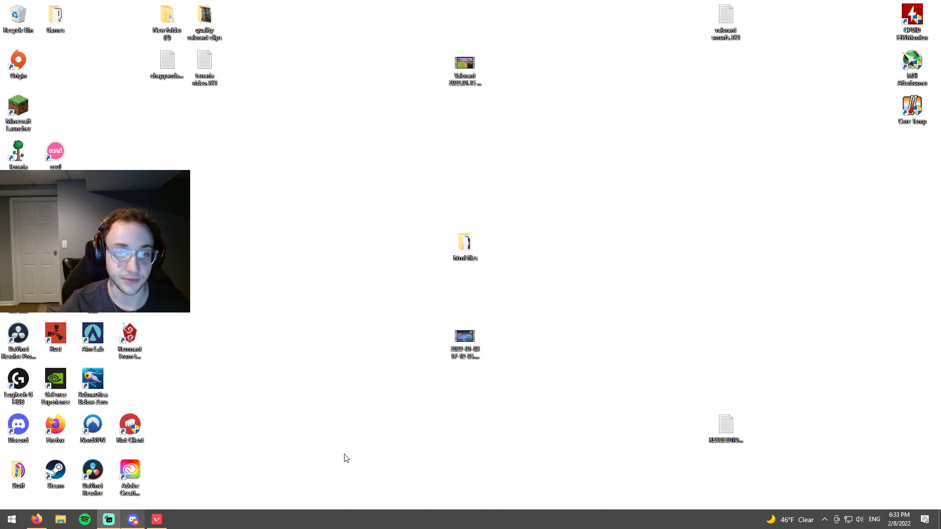
Step: Open the Windows Start menu from the desktop with the Windows key
key(super)
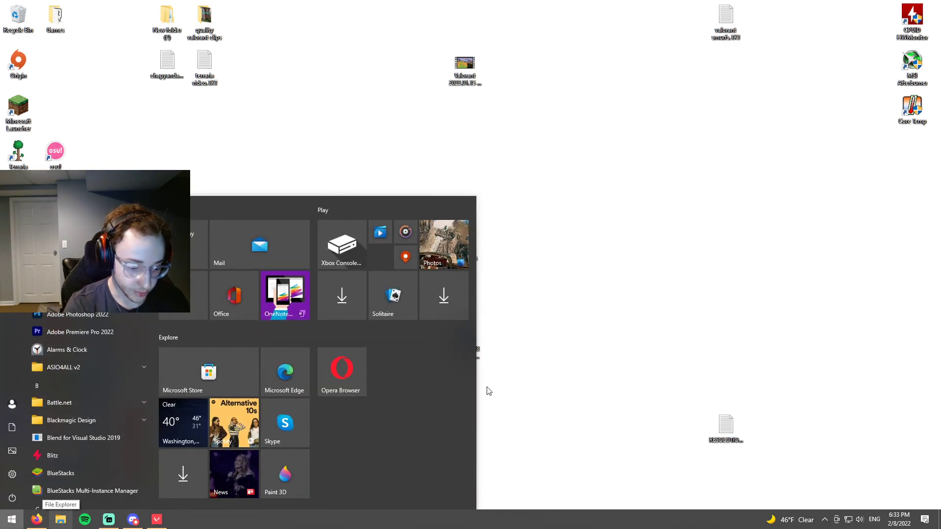
Step: Search 'background app' to reach Privacy > Background apps and review that every listed app is off
text(backgro)
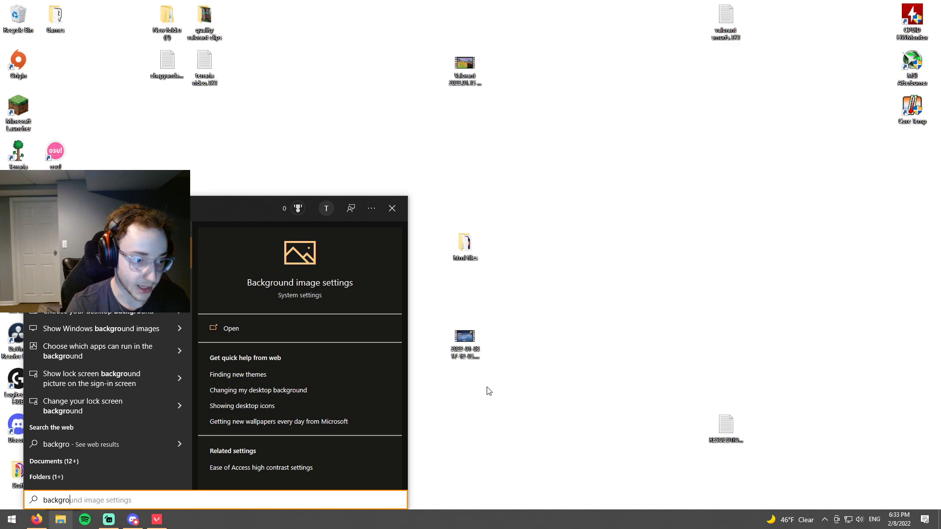
text(und apps)
key(Return)
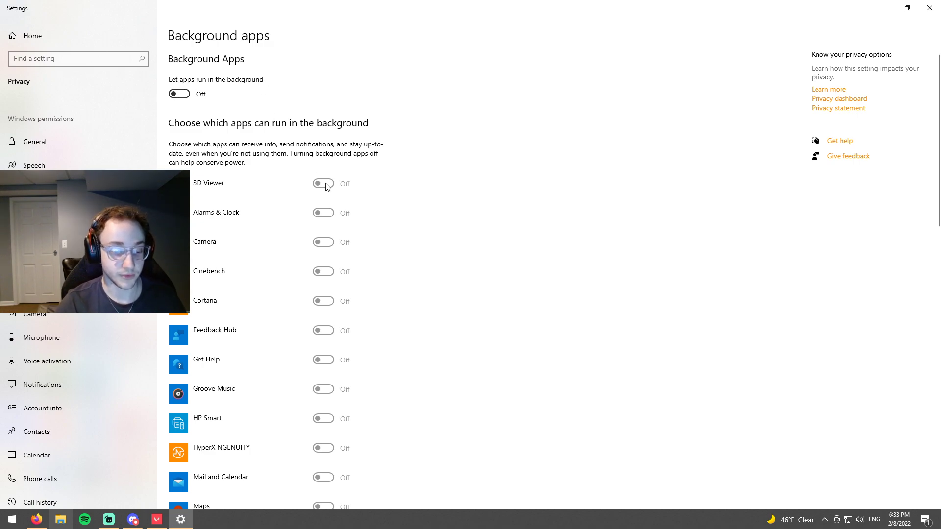
scroll(261, 263, down, 15)
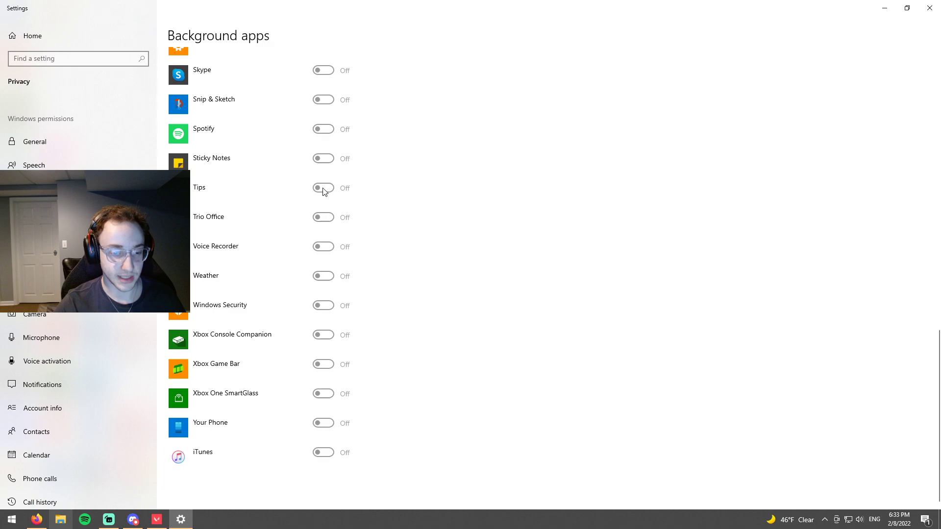
scroll(290, 353, up, 15)
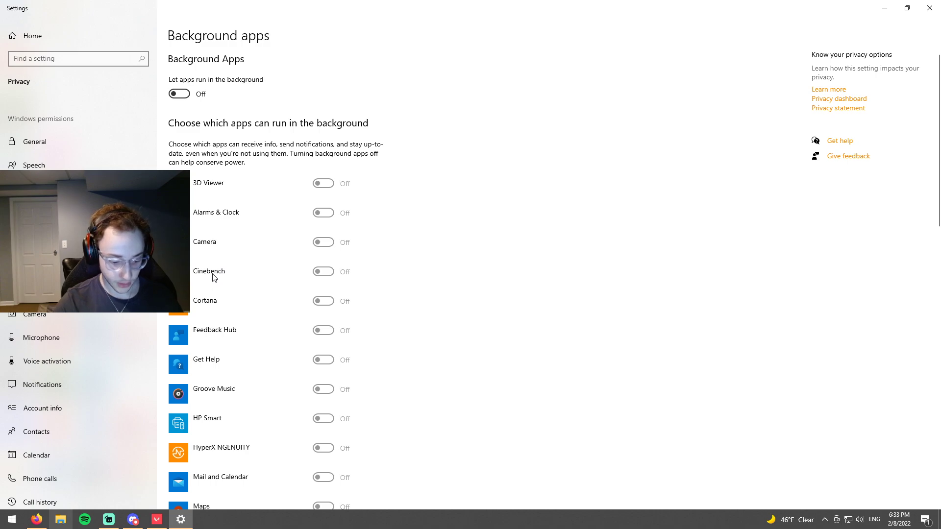
Step: Turn on hardware-accelerated GPU scheduling and add VALORANT.exe to the Graphics settings app list
key(super)
text(graphics)
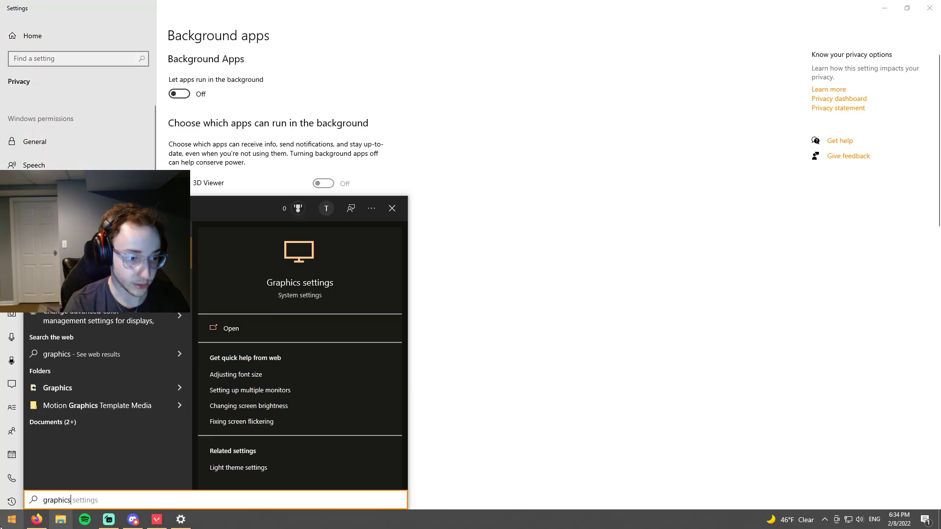
key(Return)
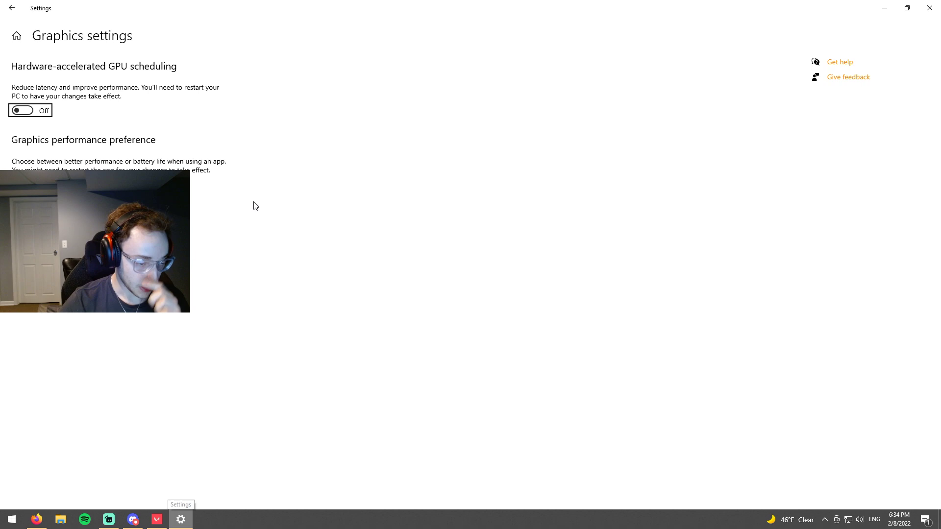
click(22, 112)
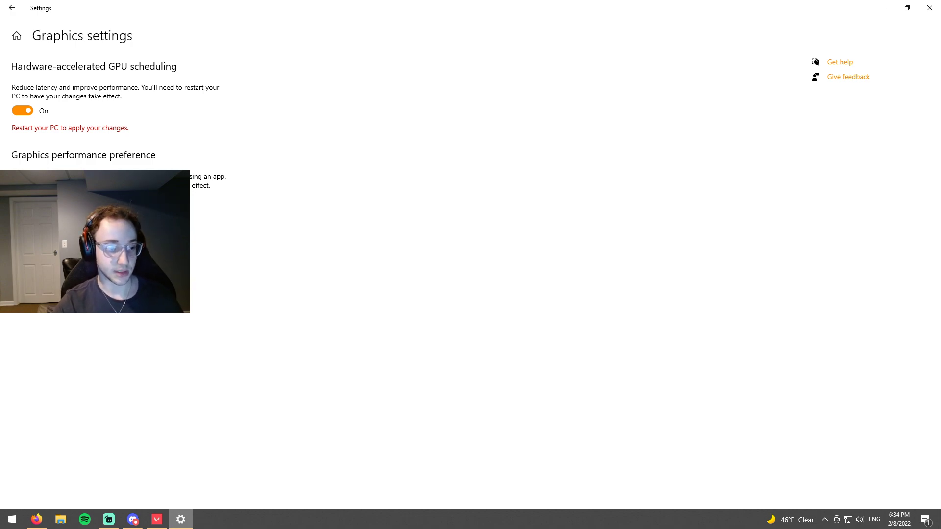
click(126, 94)
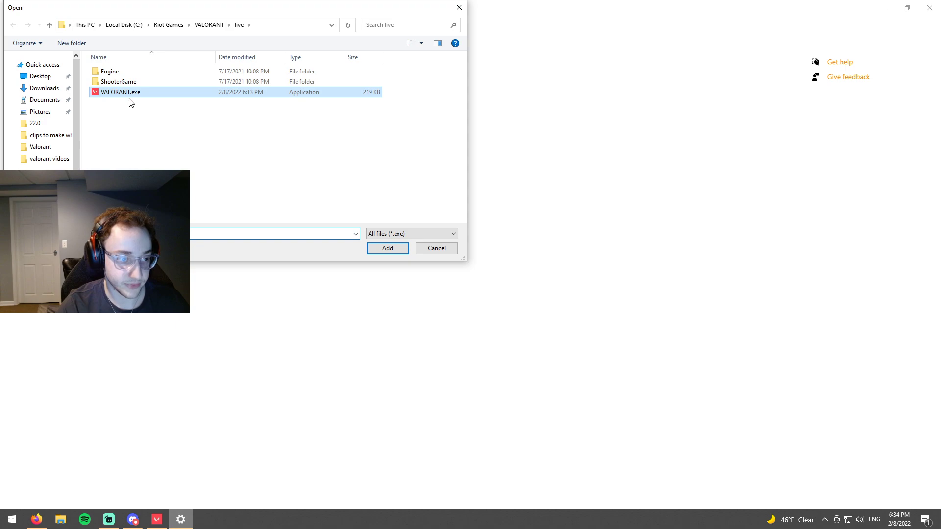
click(387, 248)
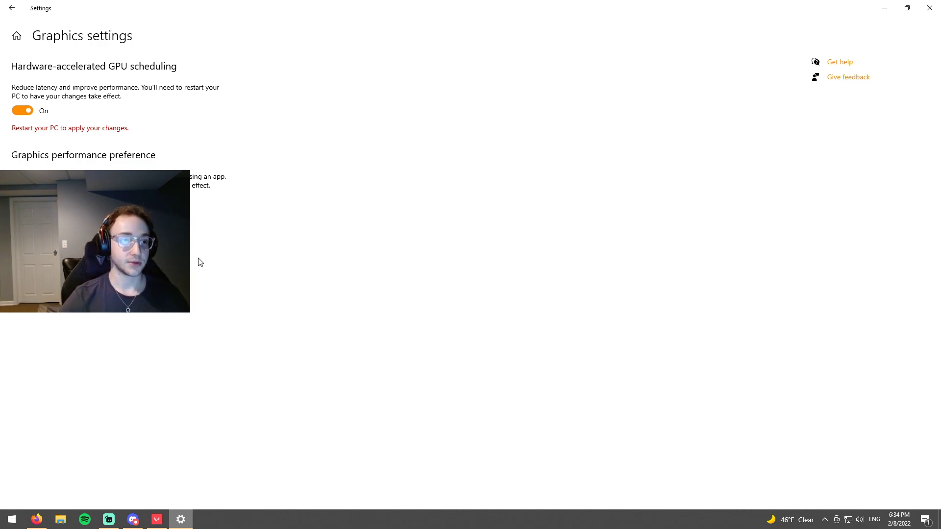
Step: Launch NVIDIA Control Panel from a Start search for 'nvid'
click(12, 519)
text(nvid)
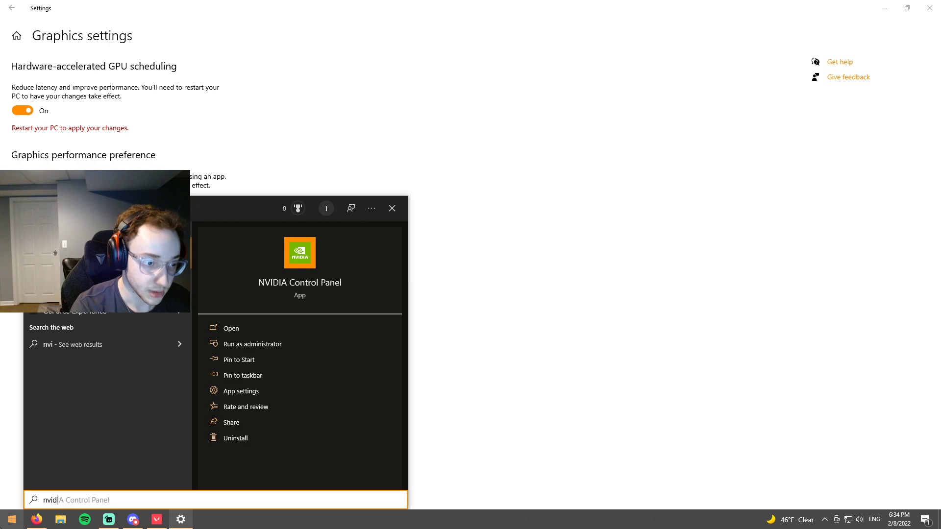
key(Down)
key(Down)
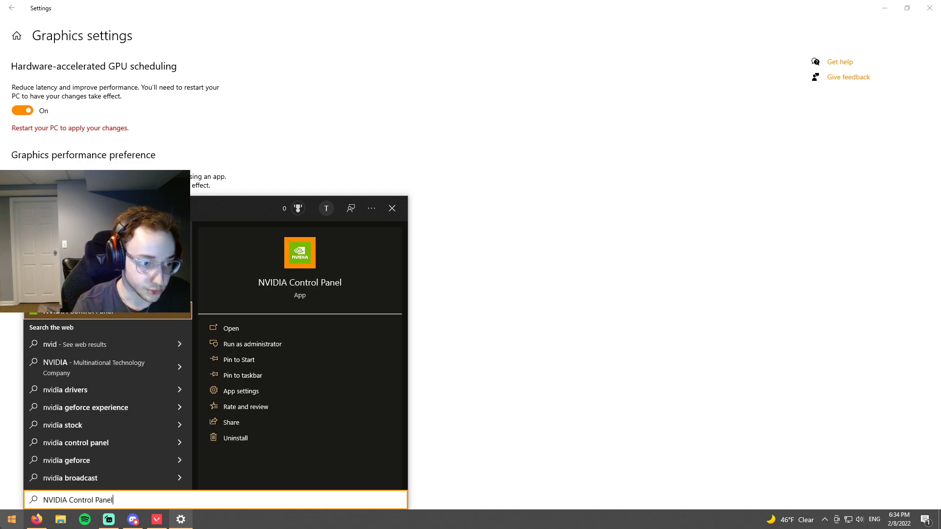
key(Return)
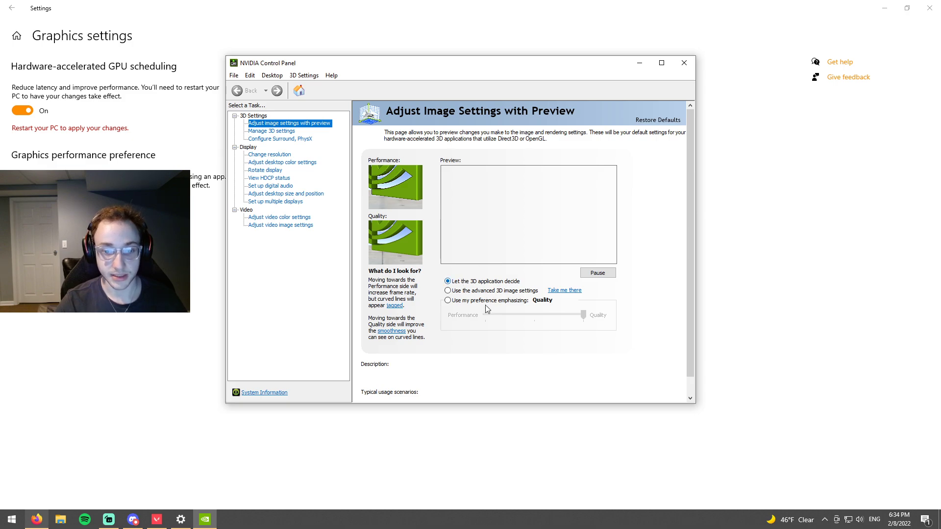
Step: Choose 'Use my preference emphasizing', slide it fully to Performance and apply
mouse_move(576, 318)
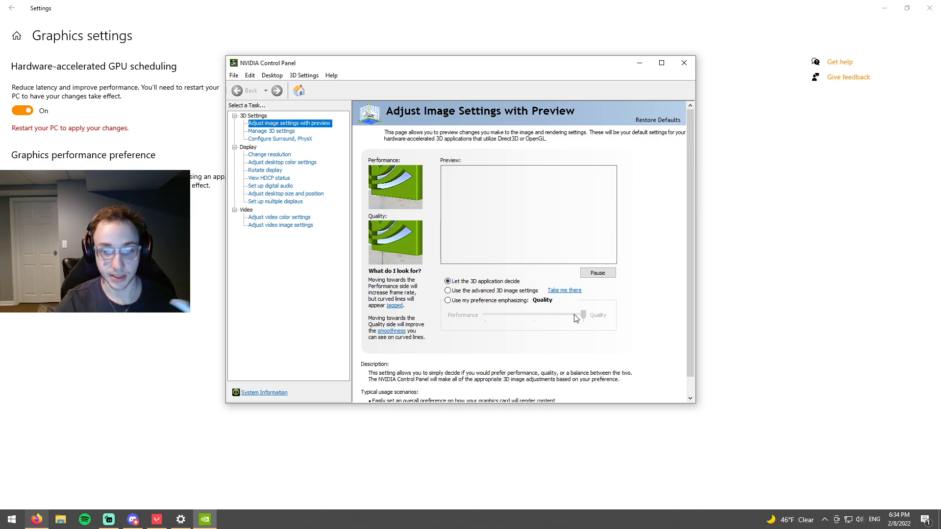
click(448, 301)
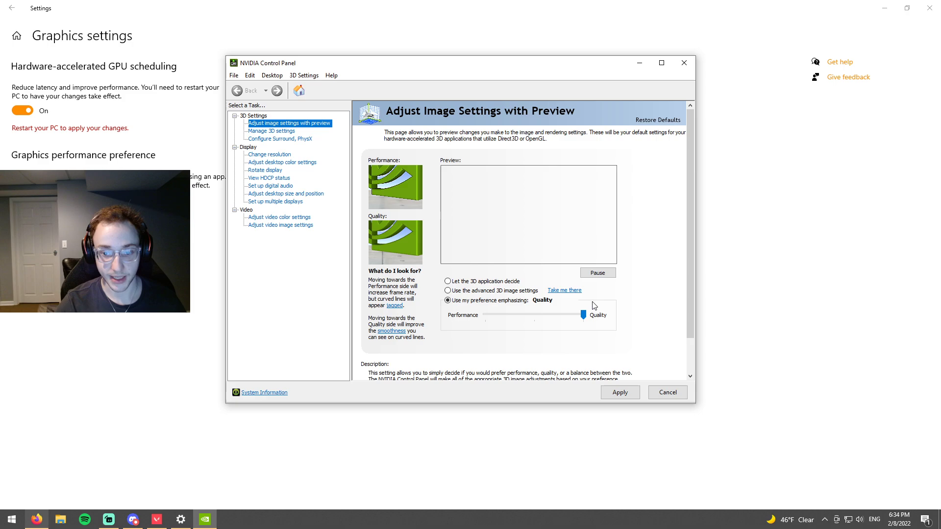
drag(584, 316, 485, 316)
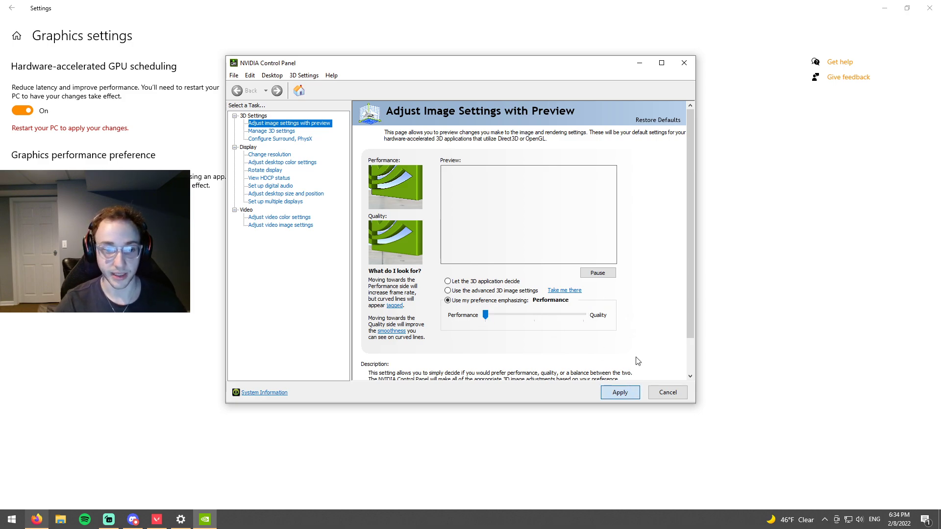
click(623, 397)
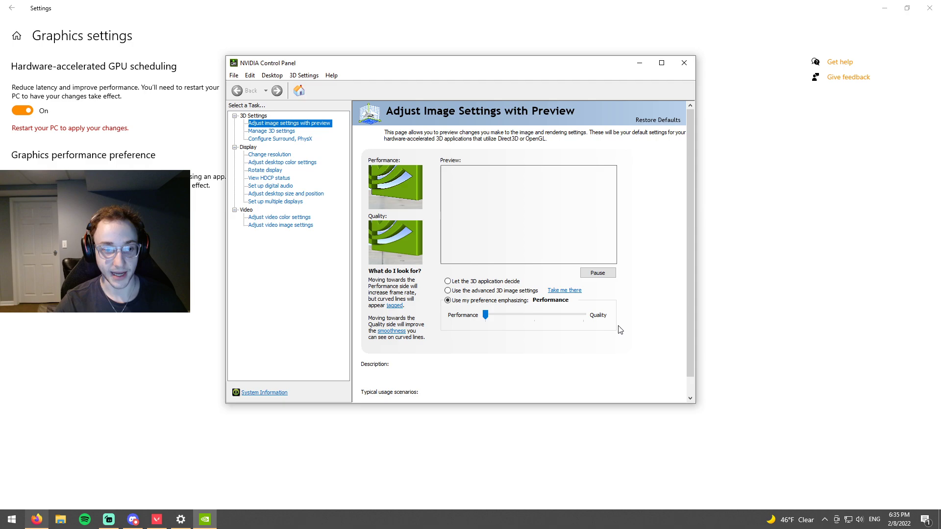
mouse_move(602, 318)
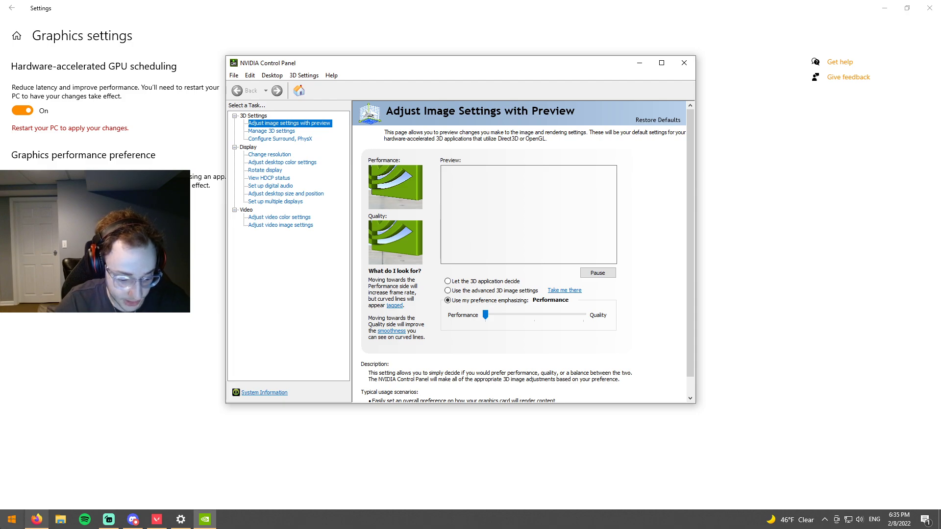
Step: Open the Startup Apps settings page via a 'startup' search and close NVIDIA Control Panel
click(2, 522)
text(startup)
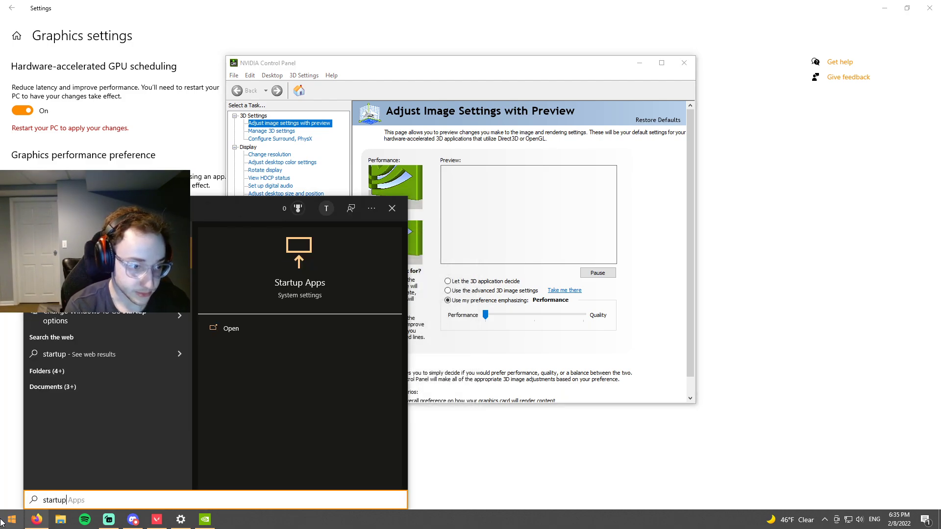
key(Return)
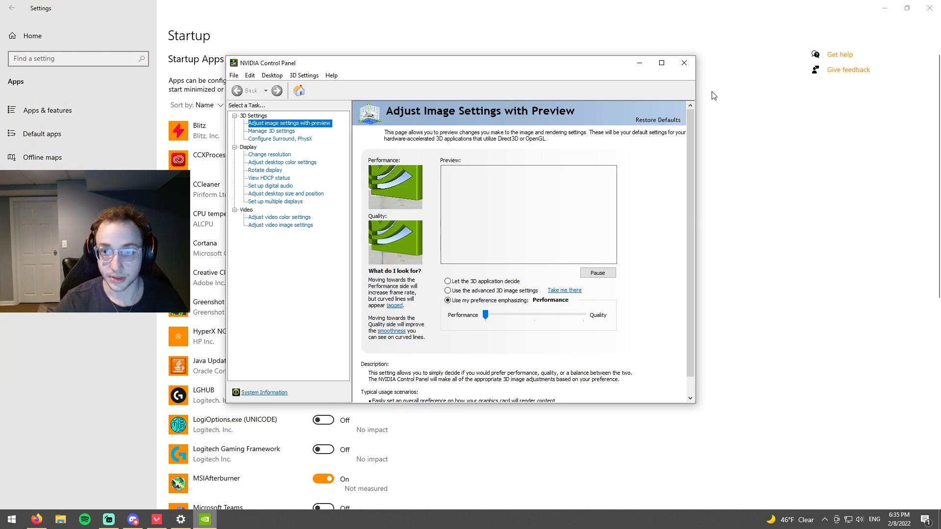
click(684, 64)
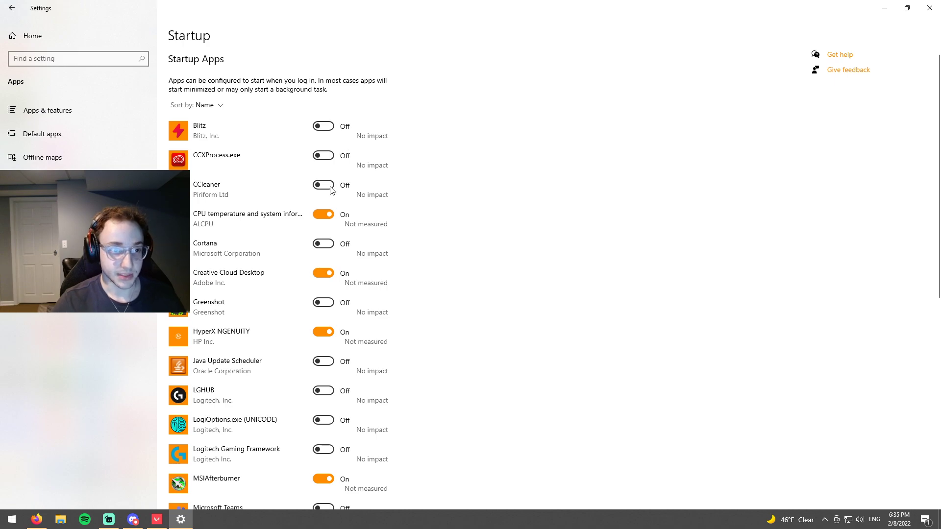
Step: Check Task Manager's Startup list, then switch the CPU temperature app off in Startup Apps
right_click(405, 519)
click(452, 480)
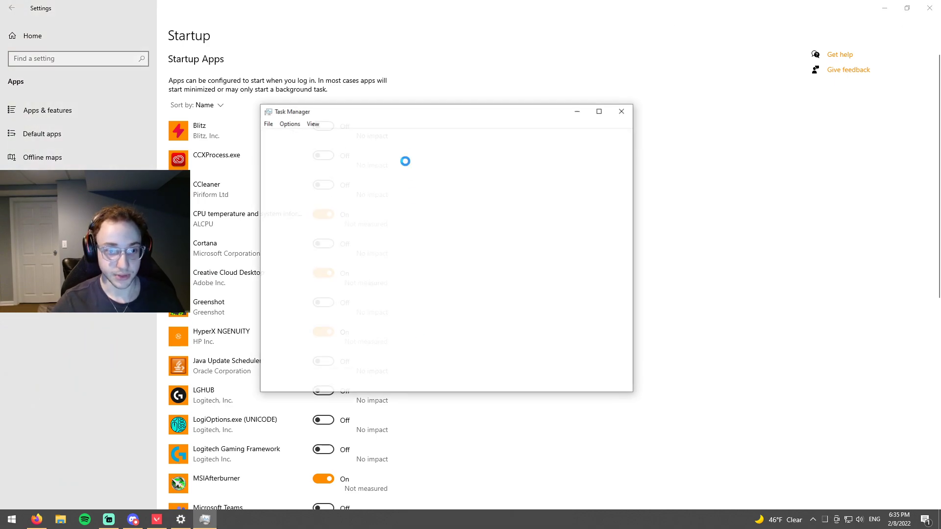
click(378, 135)
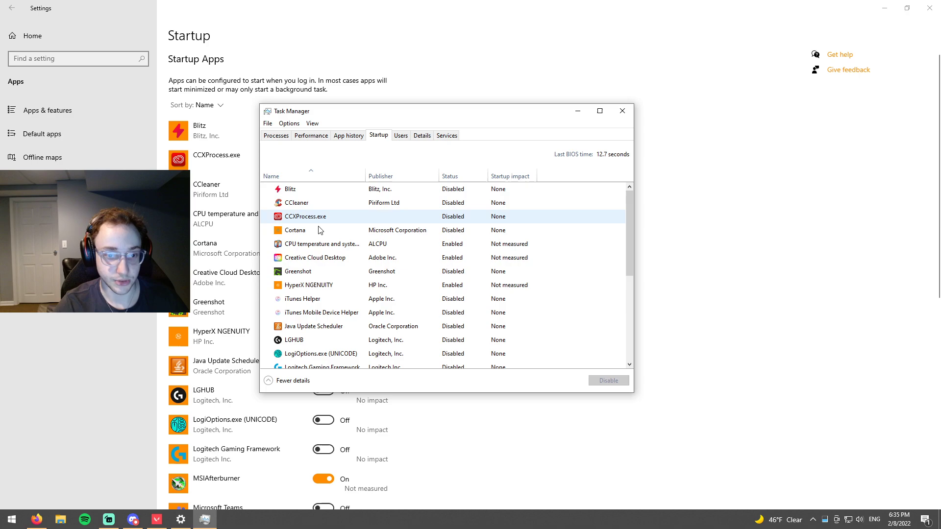
click(692, 256)
click(324, 215)
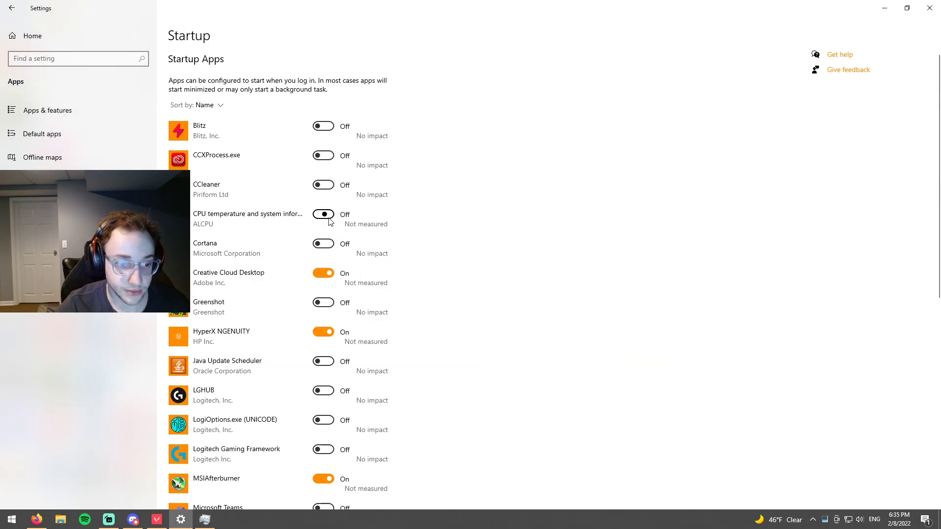
click(324, 273)
scroll(456, 323, down, 2)
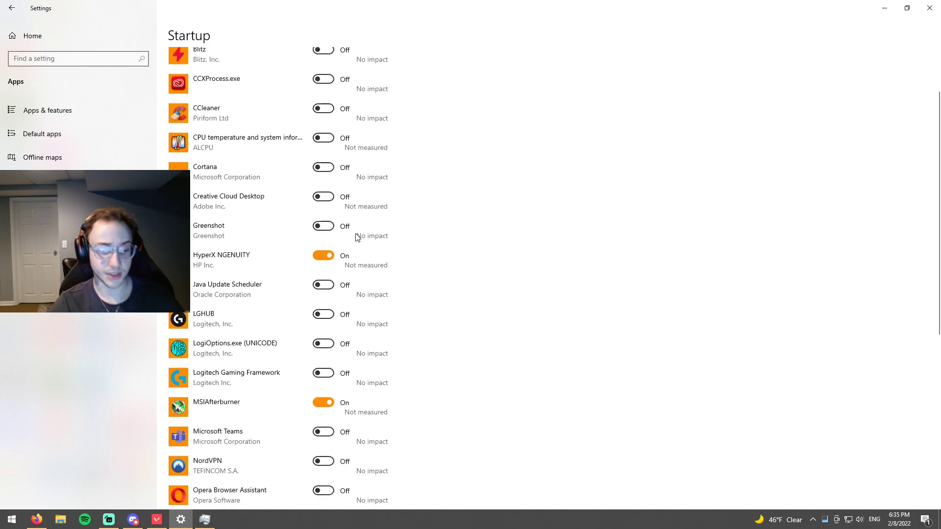
scroll(387, 294, down, 7)
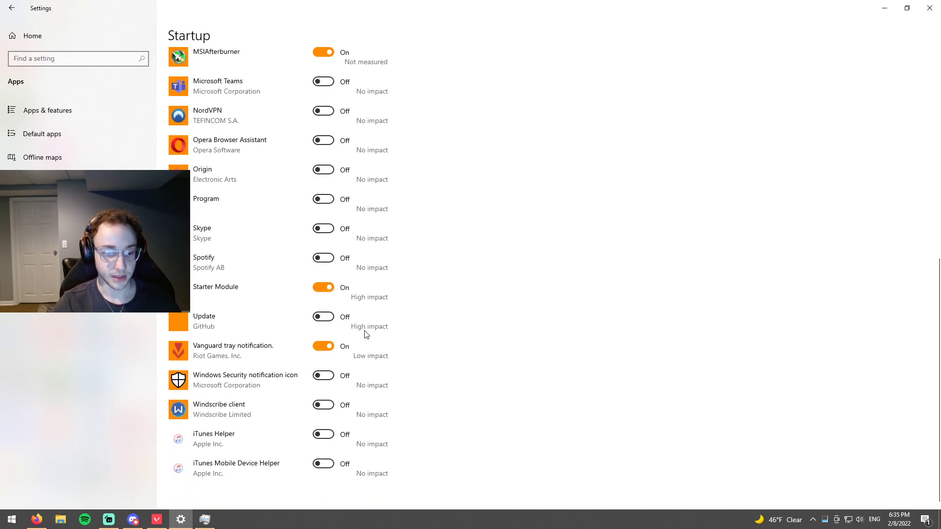
scroll(338, 307, up, 5)
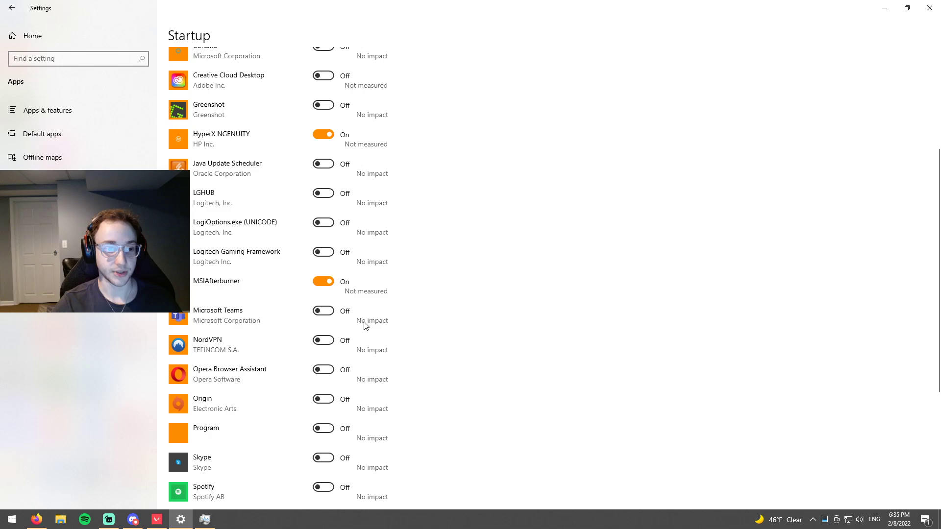
scroll(358, 326, up, 3)
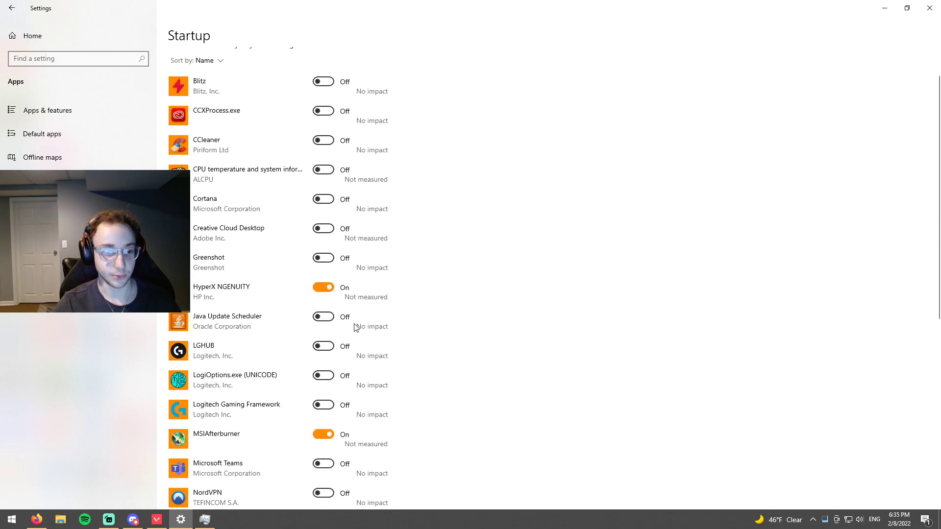
scroll(404, 330, up, 1)
scroll(401, 330, down, 9)
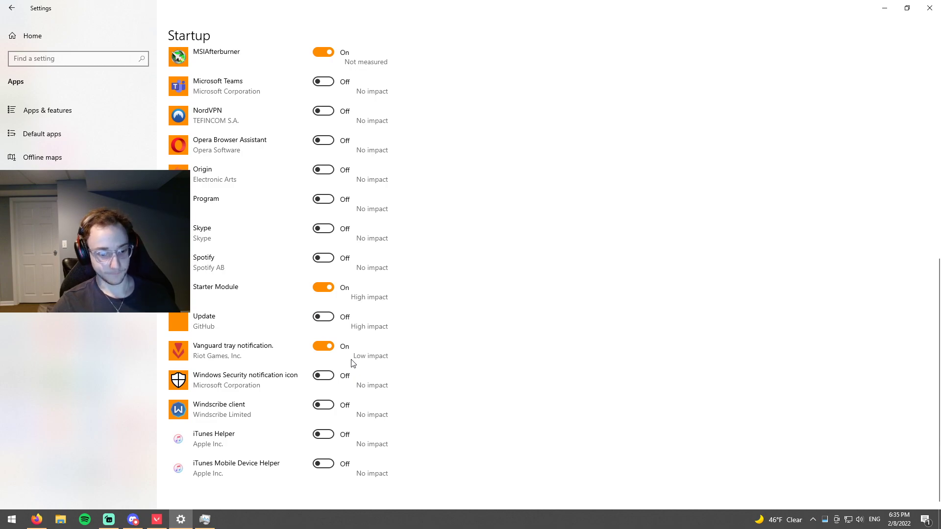
scroll(410, 378, up, 2)
scroll(410, 375, up, 6)
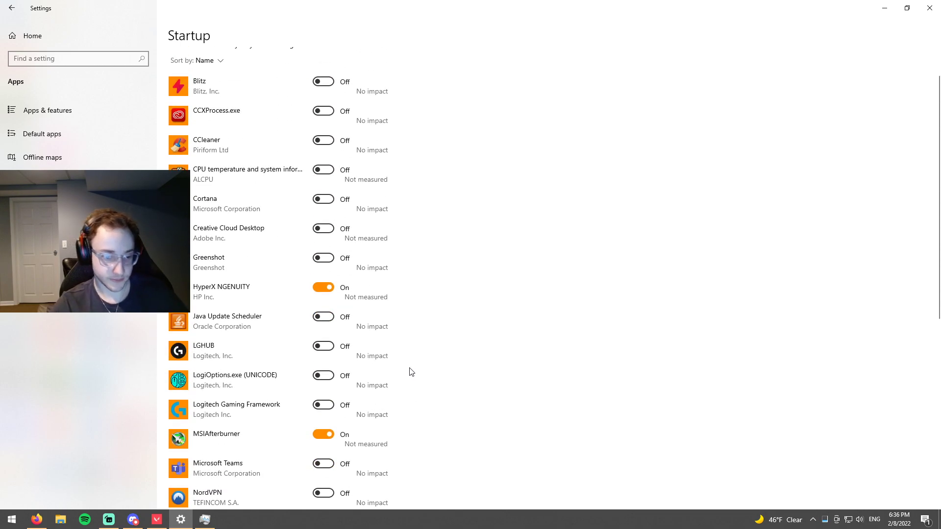
scroll(405, 365, up, 1)
scroll(402, 366, down, 9)
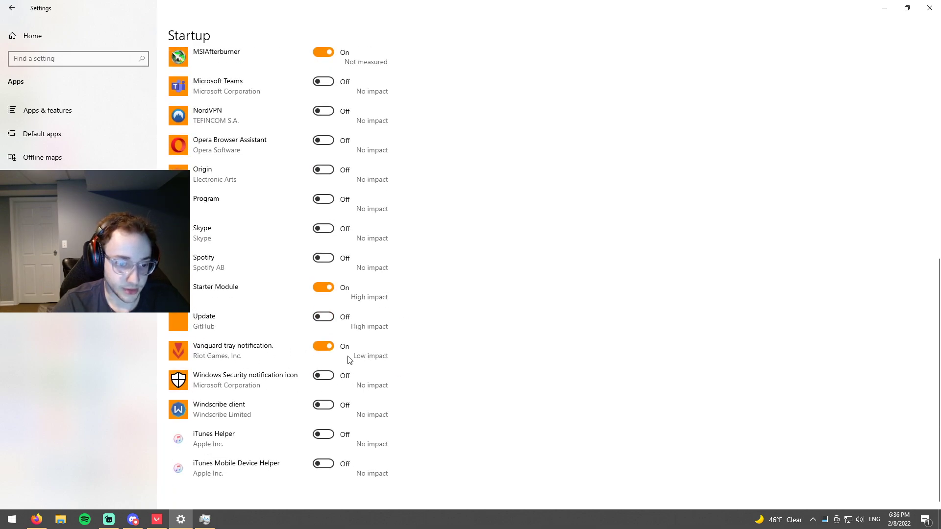
scroll(406, 368, up, 9)
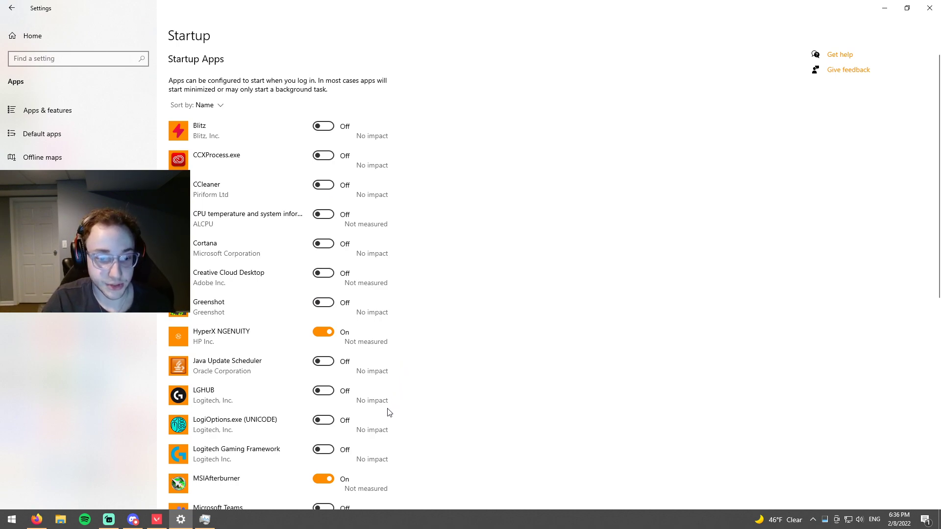
scroll(390, 395, down, 3)
scroll(375, 408, down, 5)
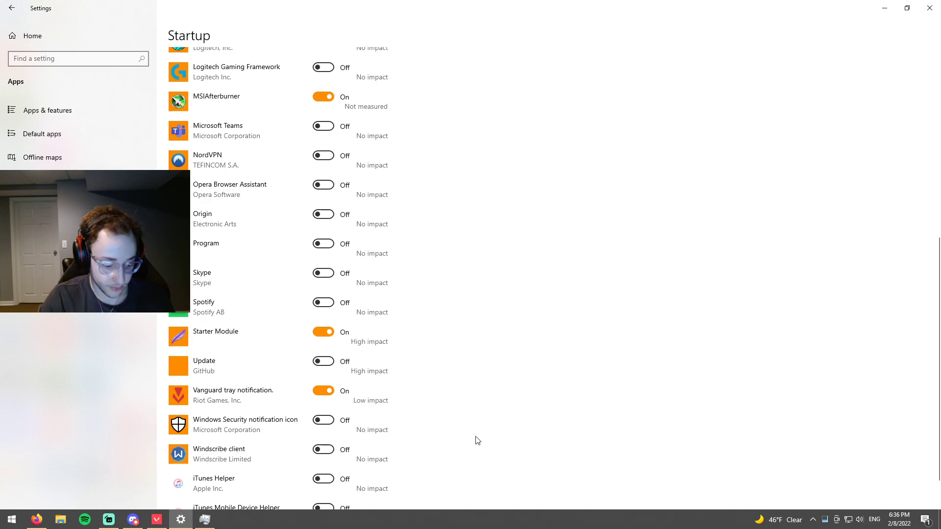
scroll(477, 442, up, 8)
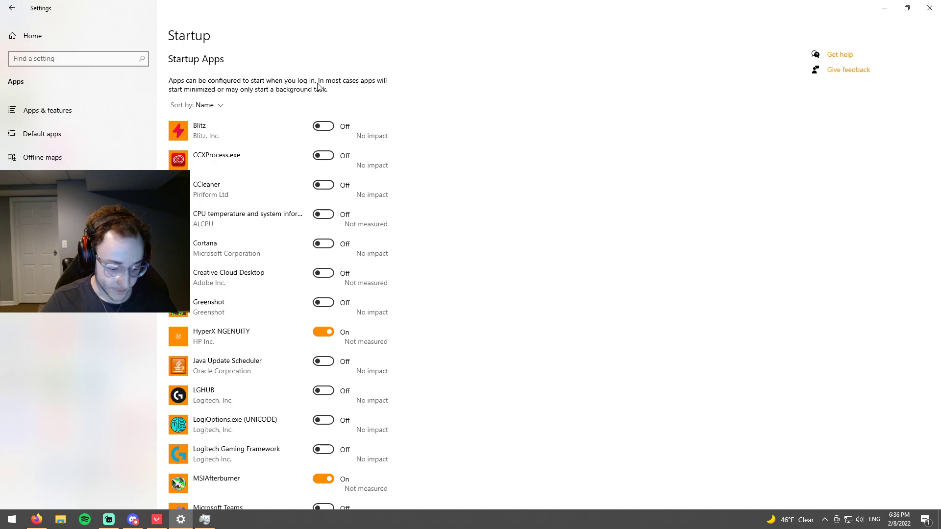
Step: Open the Power & sleep settings page by searching 'power sett'
click(2, 524)
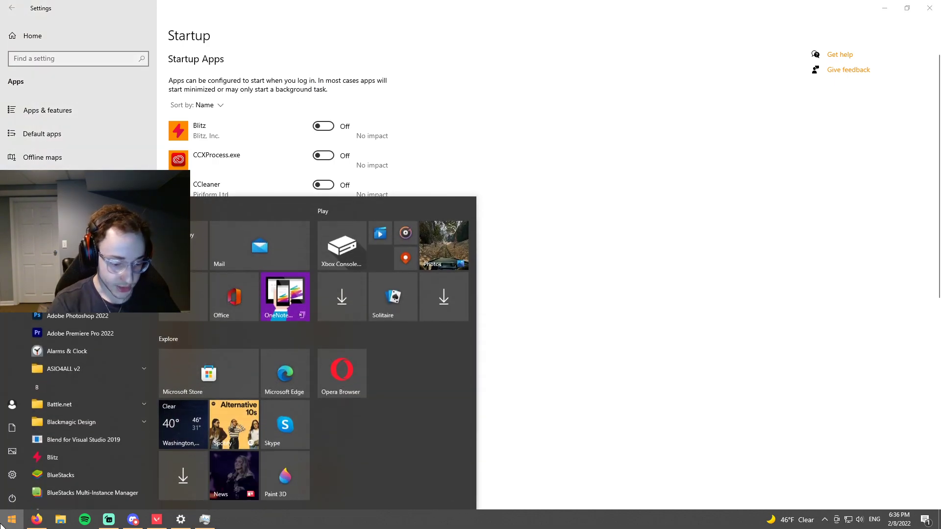
text(power sett)
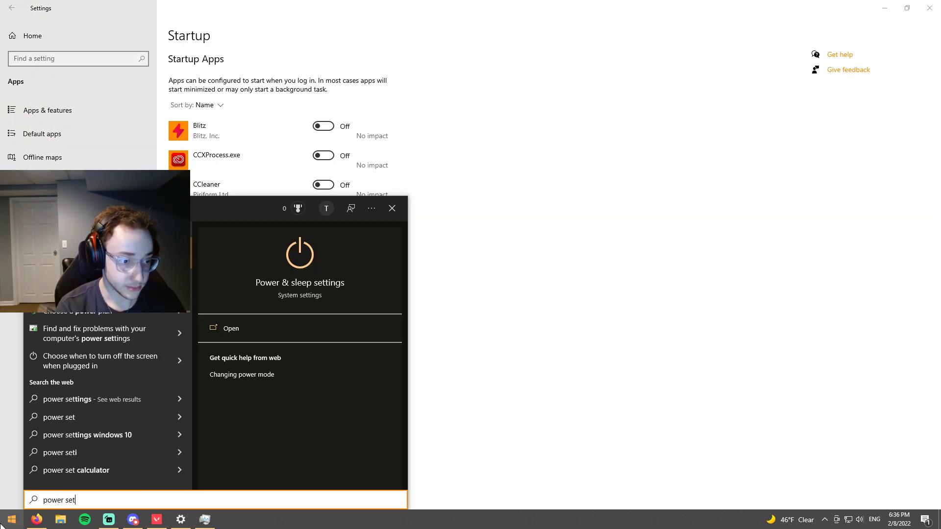
key(Return)
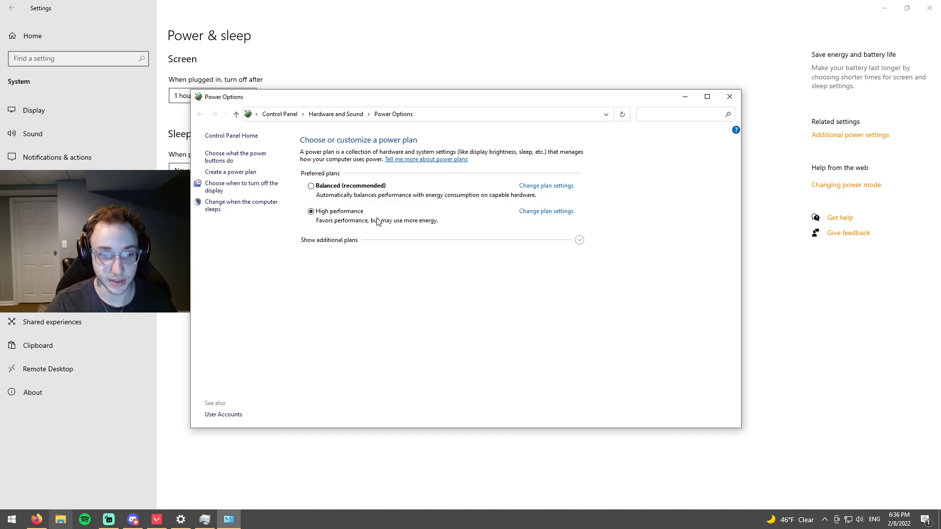
Step: Close Power Options, confirm Game Mode is on, switch off Xbox Game Bar and close Settings
click(730, 96)
click(5, 527)
text(ga)
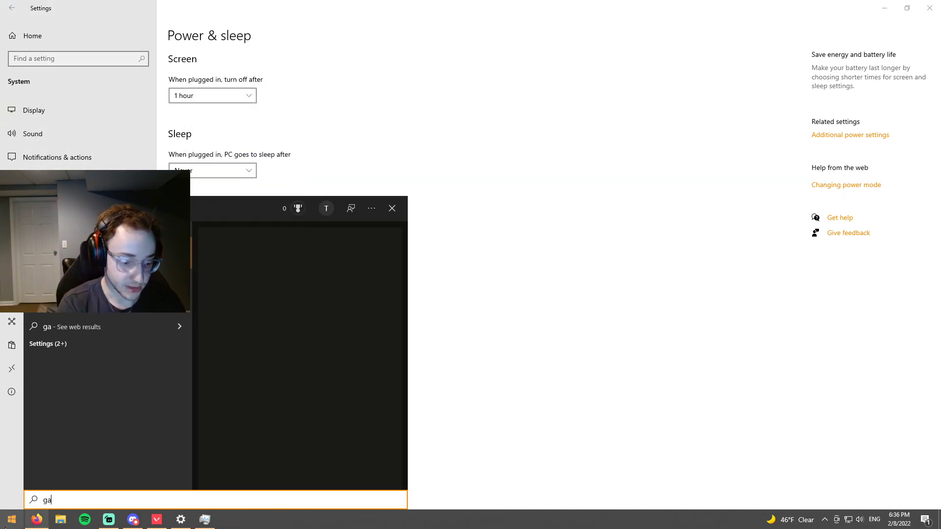
text(me mode)
key(Return)
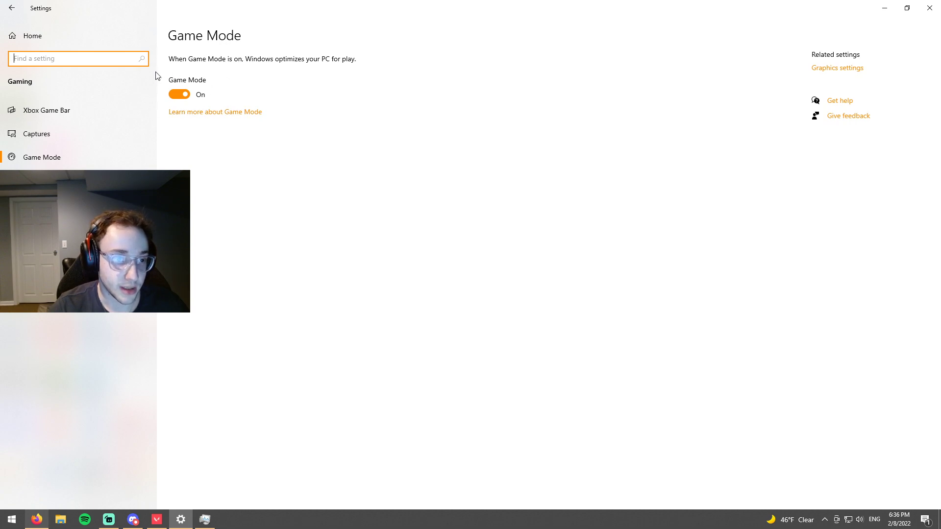
click(47, 112)
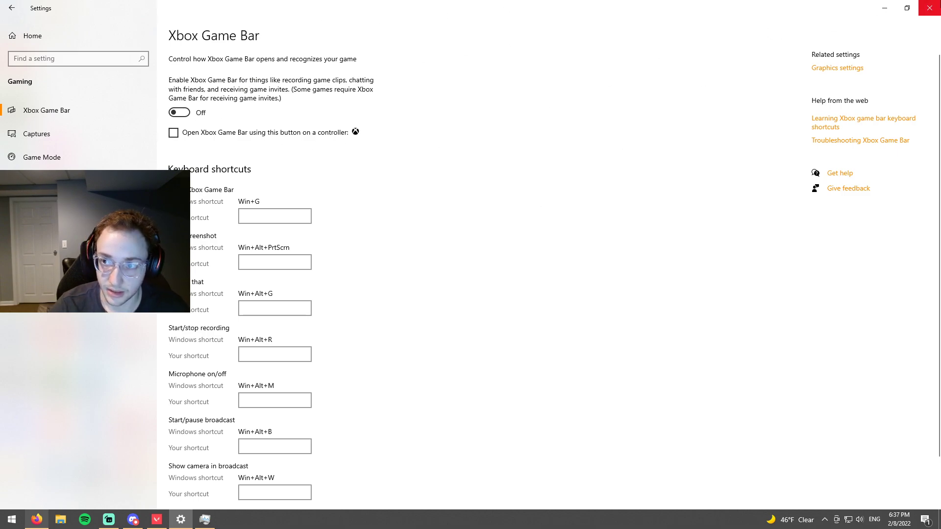
click(930, 7)
Step: Return to the Shooting Range, swap knife and Vandal, then open VALORANT's VIDEO settings
click(622, 111)
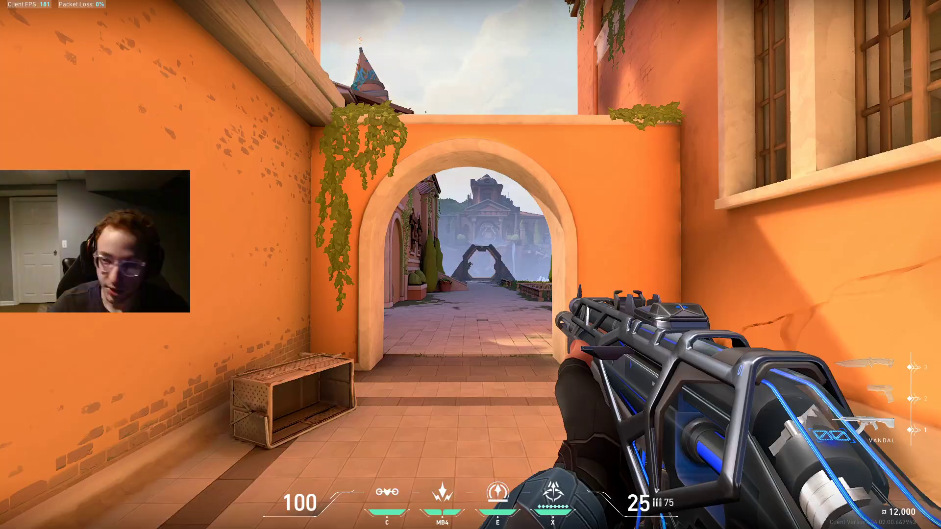
key(3)
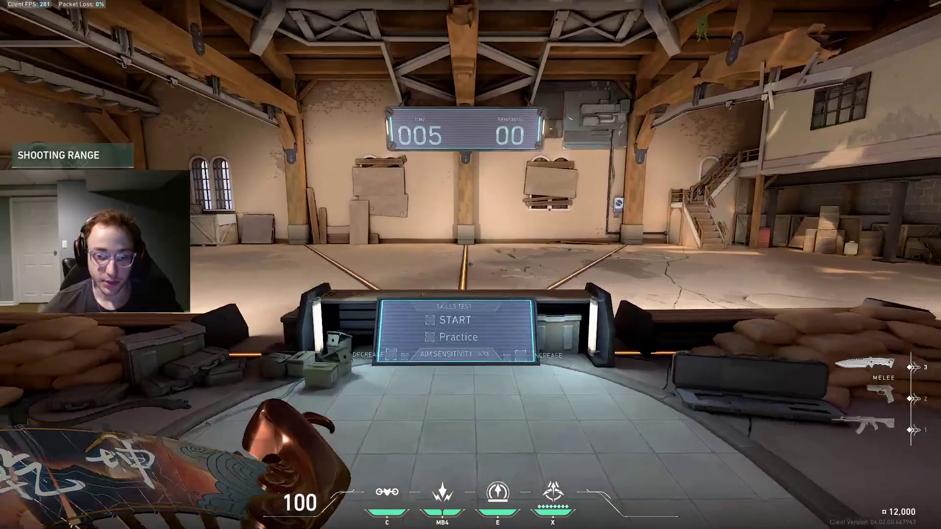
key(1)
key(y)
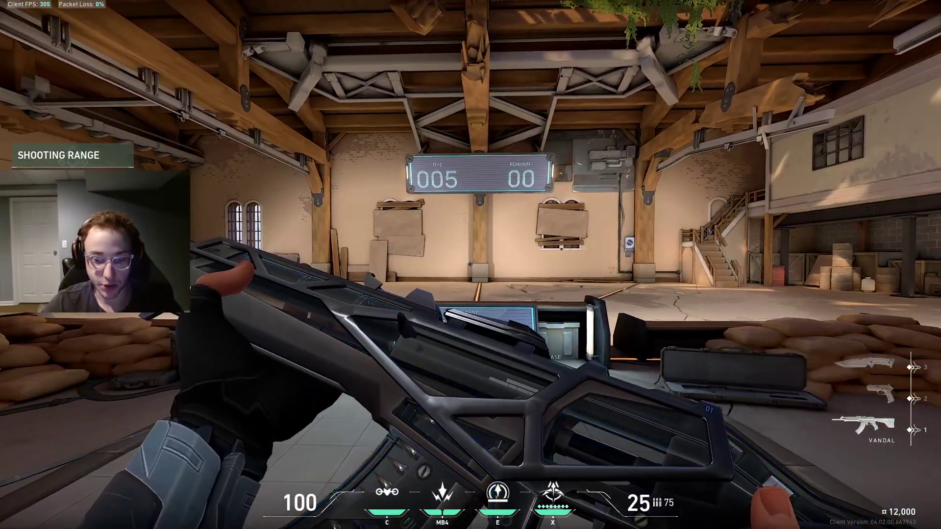
key(Escape)
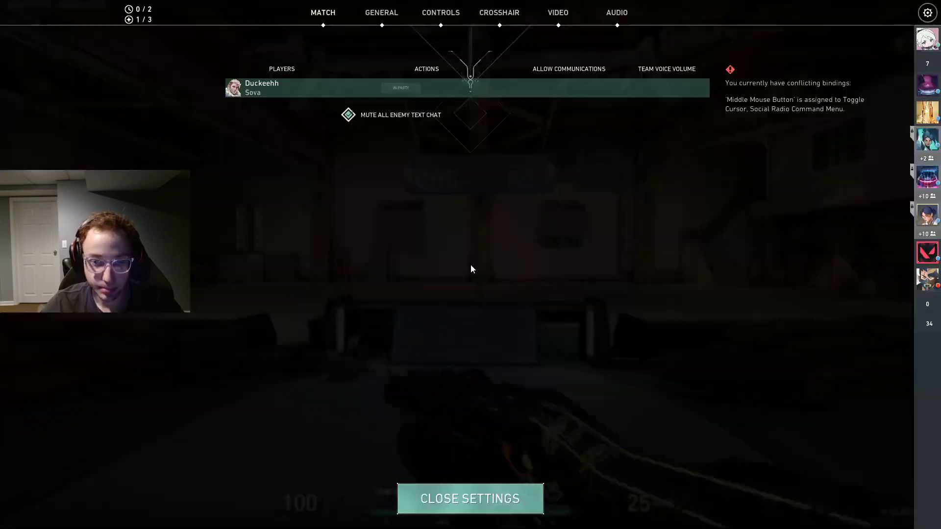
click(554, 6)
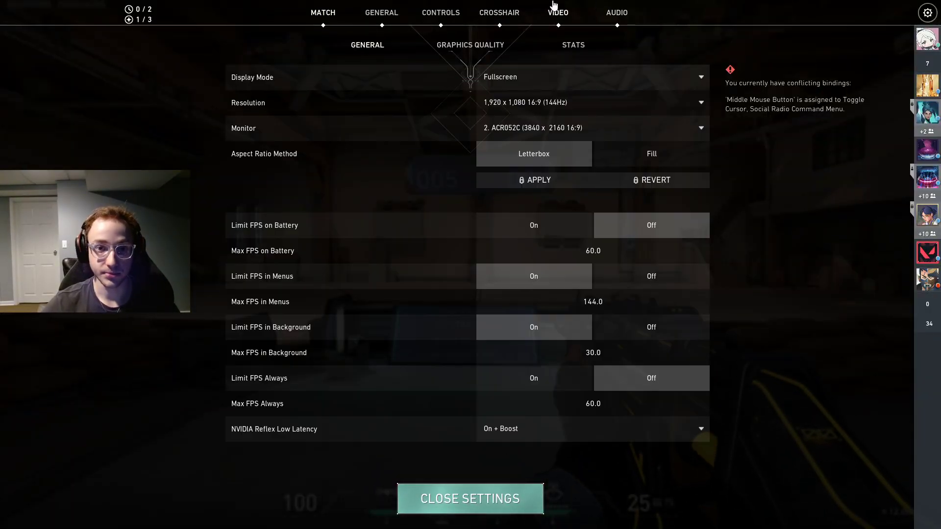
Step: Under Graphics Quality set Detail Quality to Low, Vignette off, and review the Anti-Aliasing modes
click(456, 49)
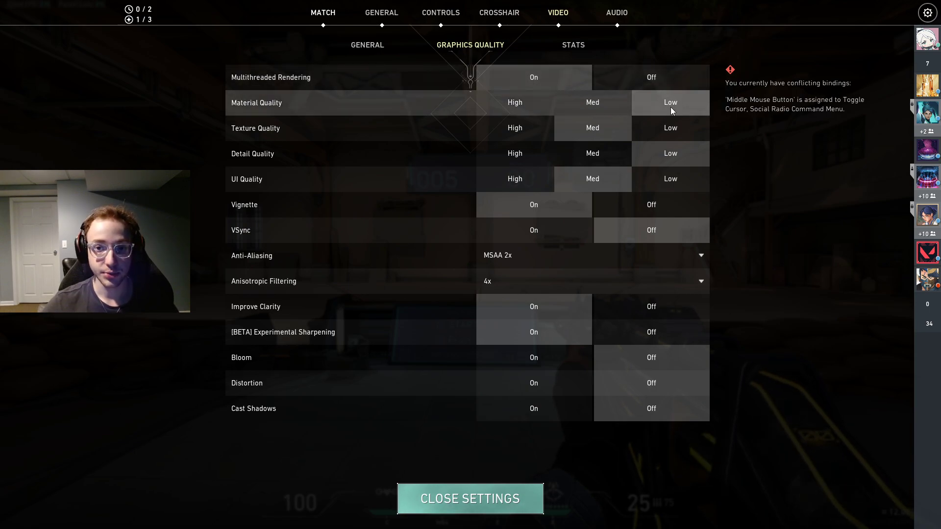
click(671, 148)
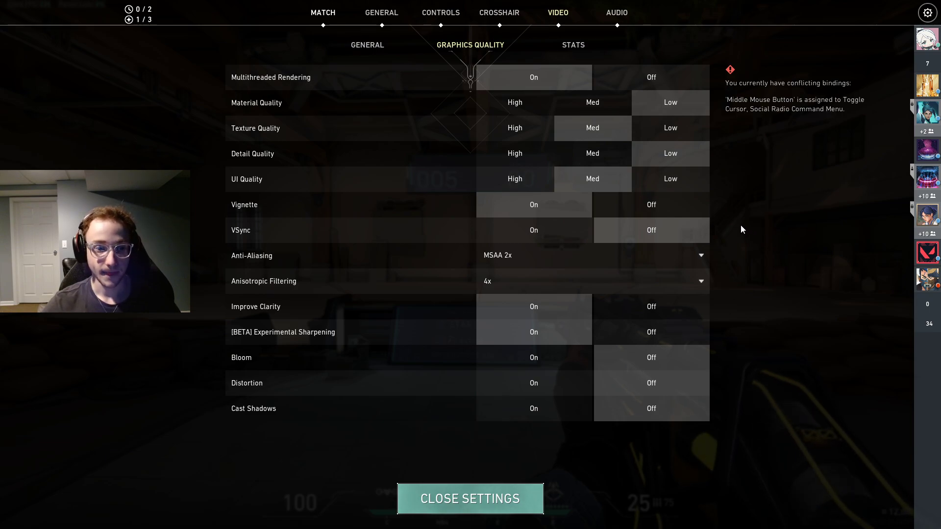
click(697, 212)
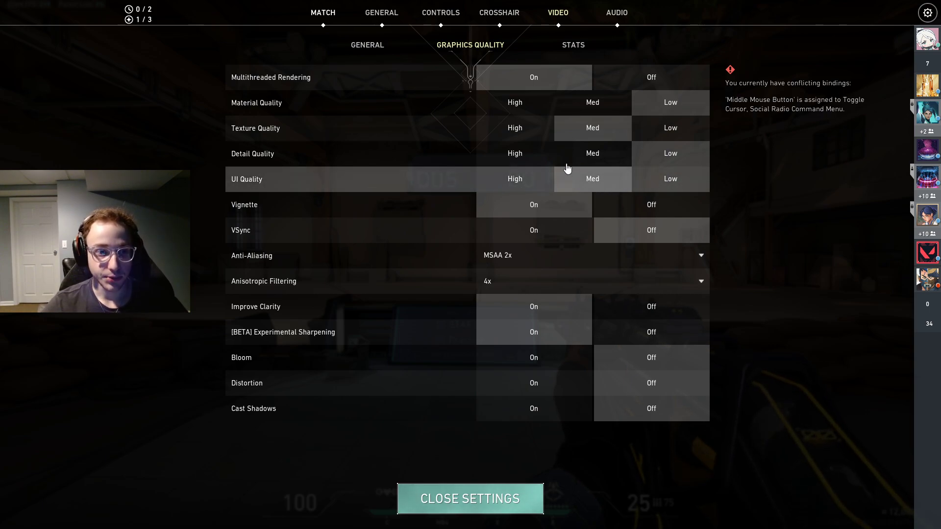
mouse_move(289, 86)
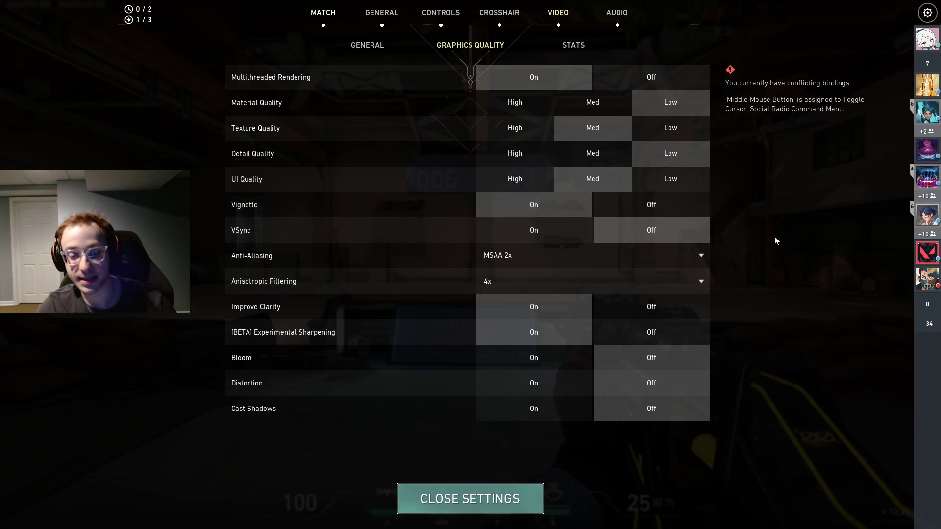
click(666, 256)
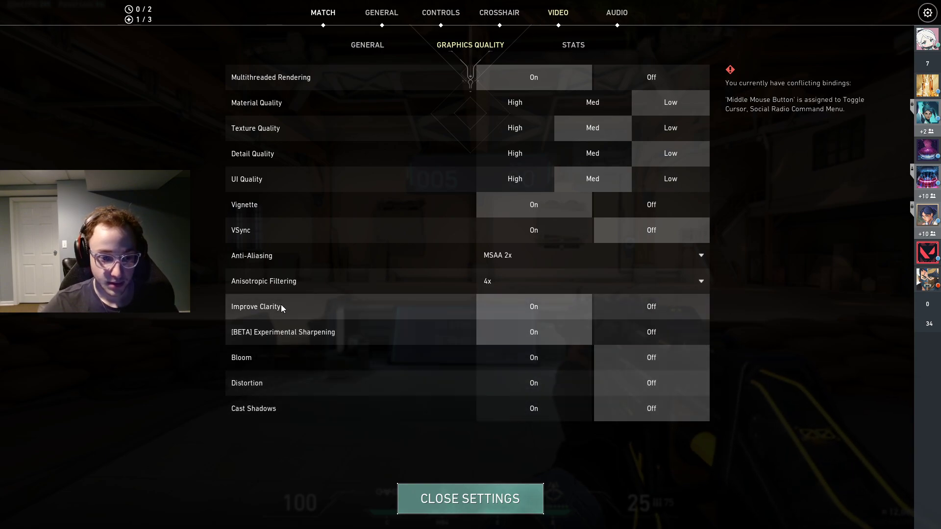
Step: Try toggling Experimental Sharpening and Improve Clarity, ending with Sharpening on and Clarity off
mouse_move(259, 313)
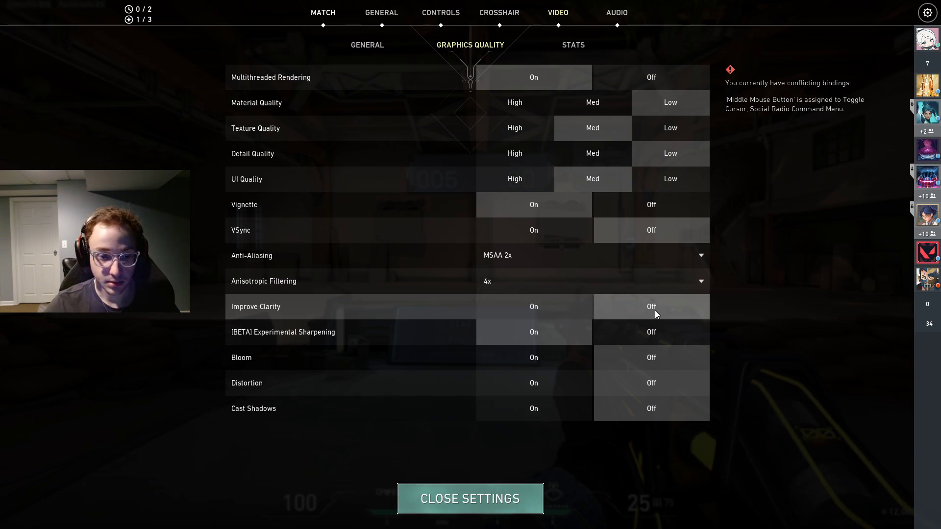
mouse_move(255, 334)
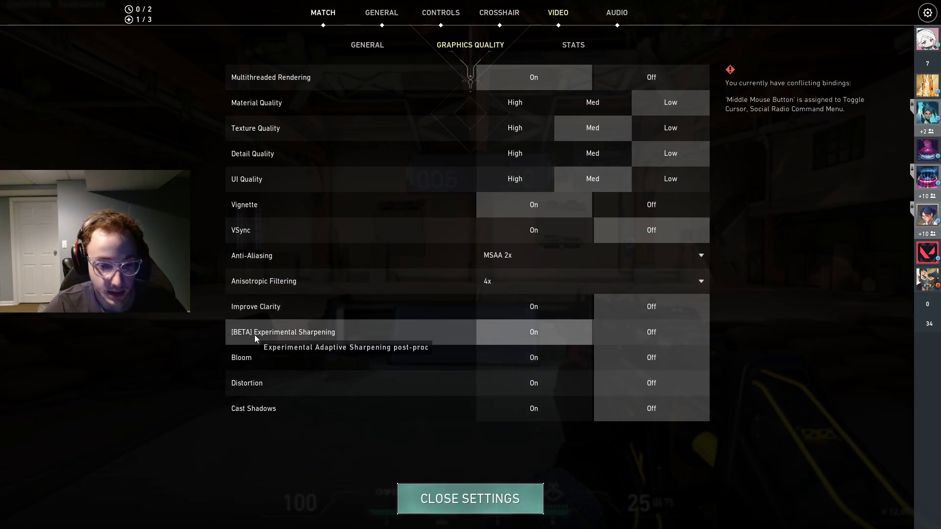
click(609, 342)
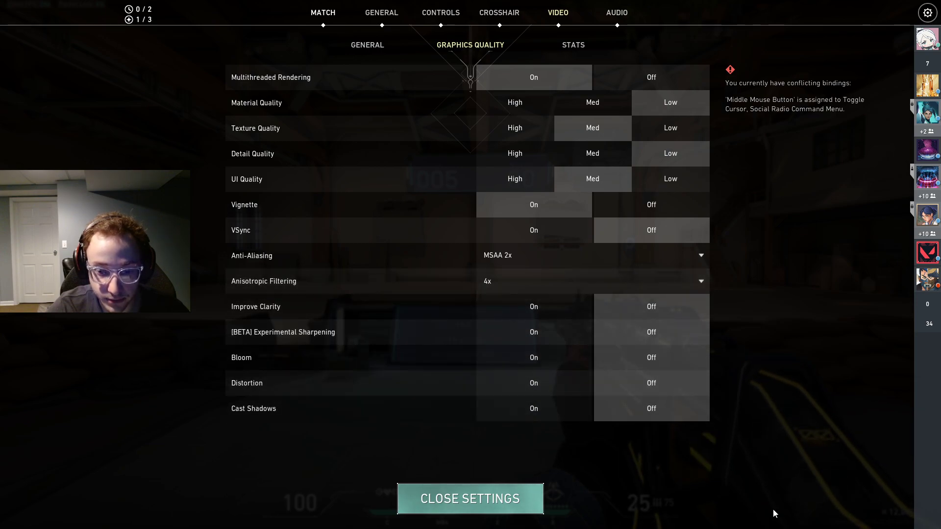
click(540, 313)
click(538, 331)
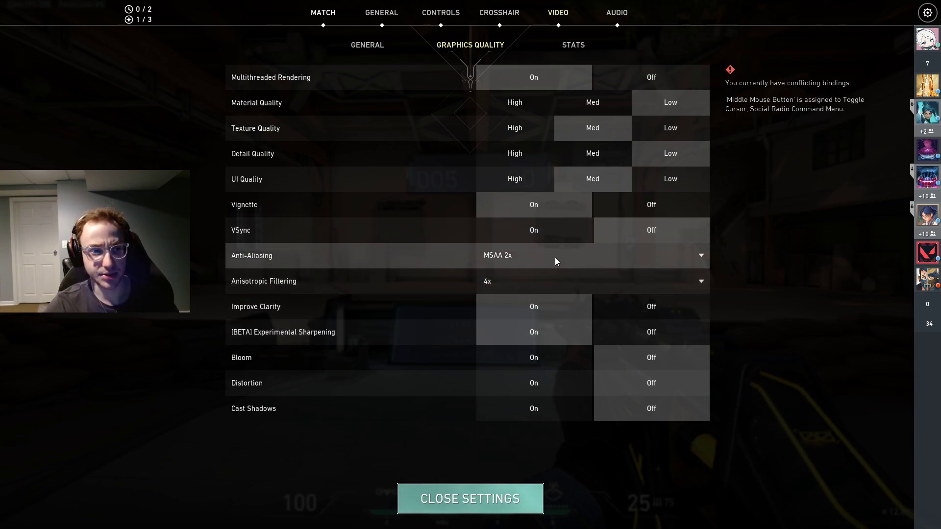
click(634, 316)
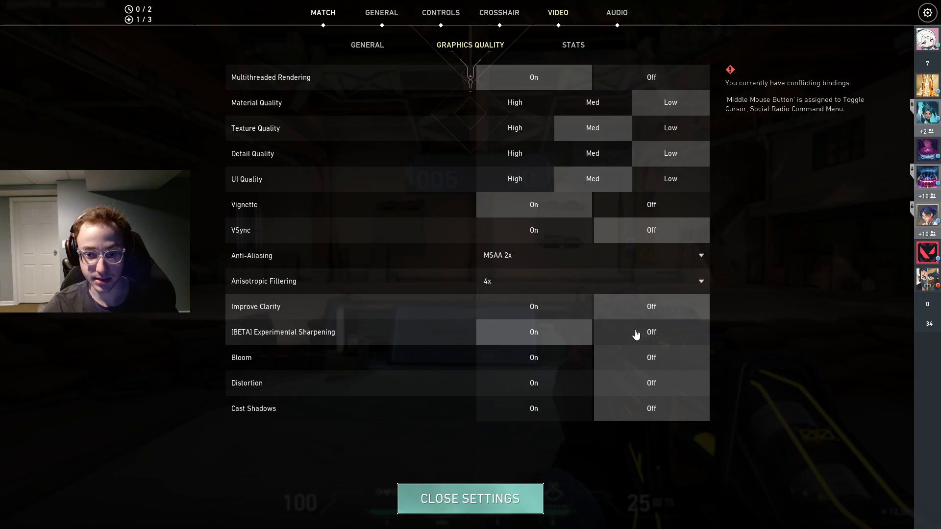
Step: Test the current graphics in the Shooting Range with the melee knife, strafing left
key(Escape)
key(3)
key(w)
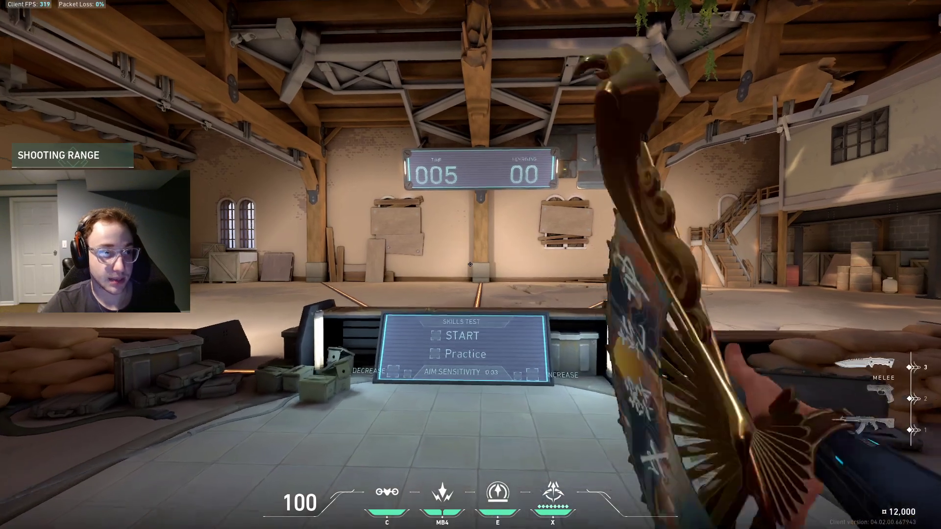
key(a)
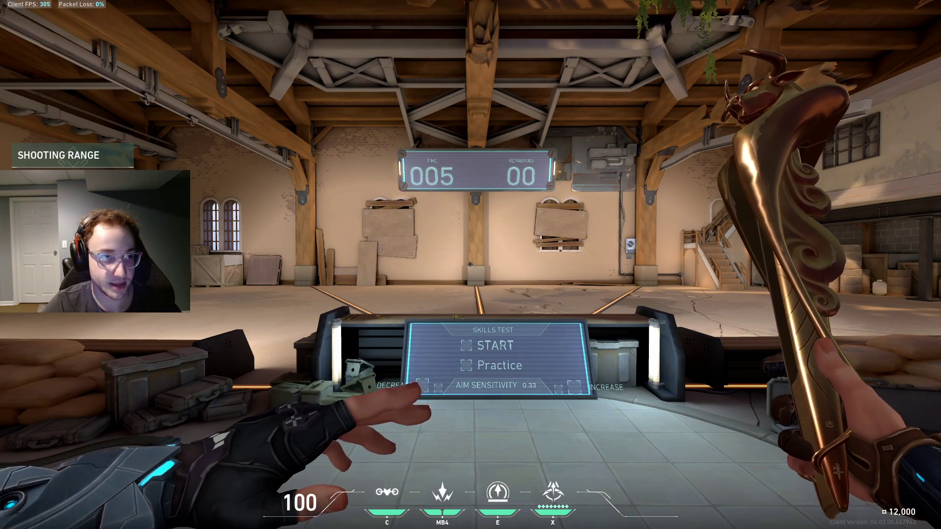
key(Escape)
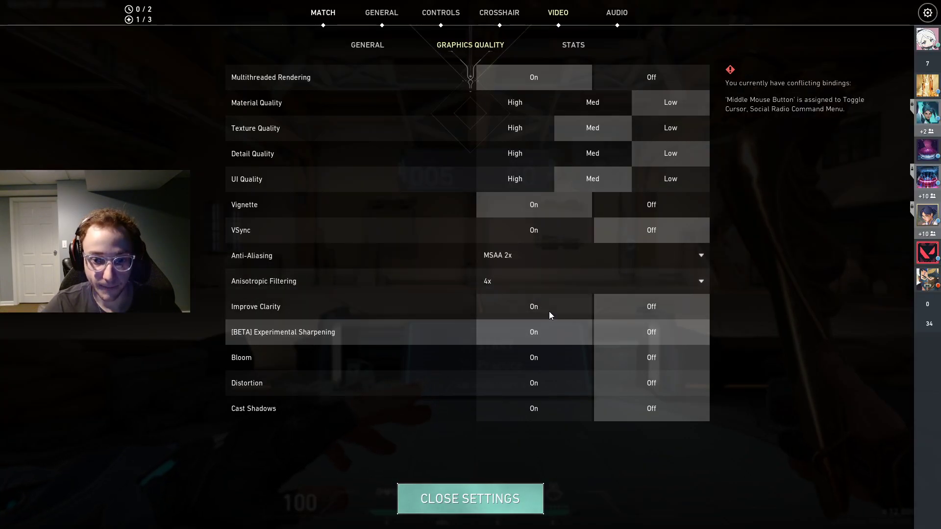
key(Escape)
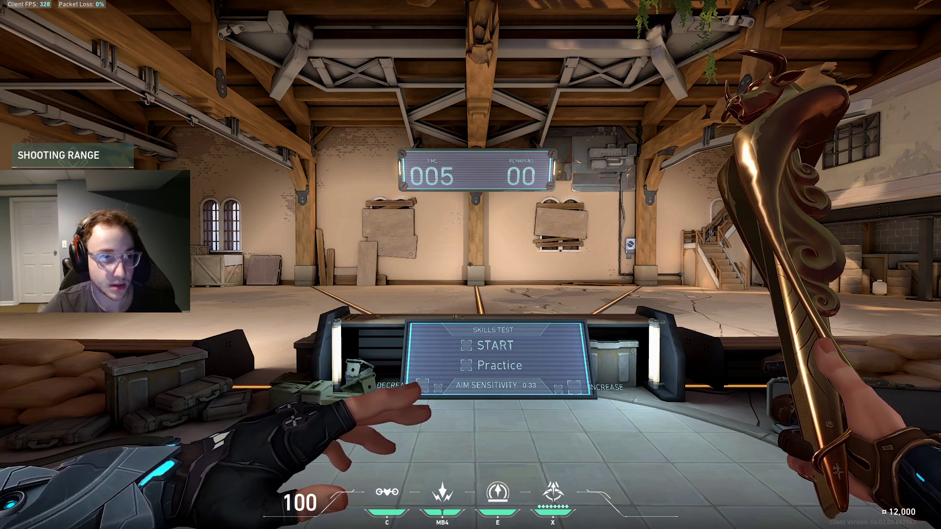
Step: Turn Experimental Sharpening off and compare it in game with the Vandal rifle
key(Escape)
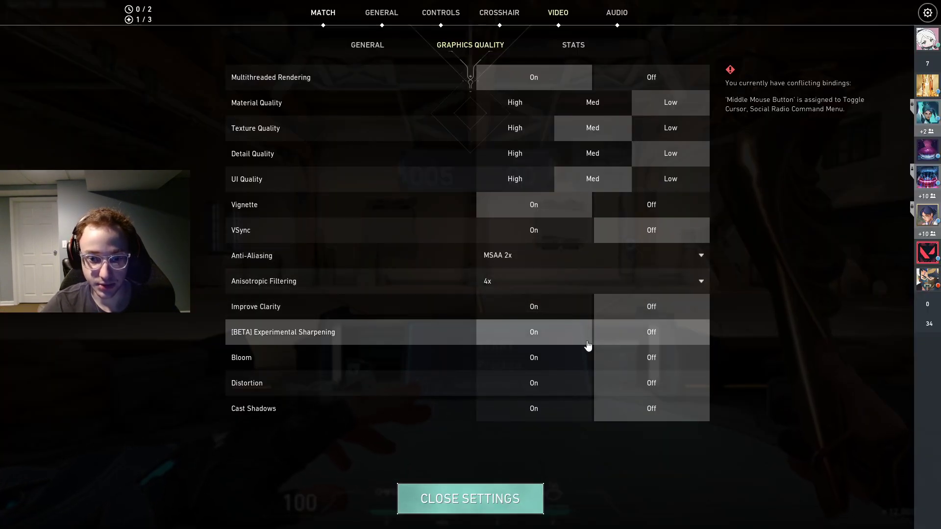
click(630, 332)
key(Escape)
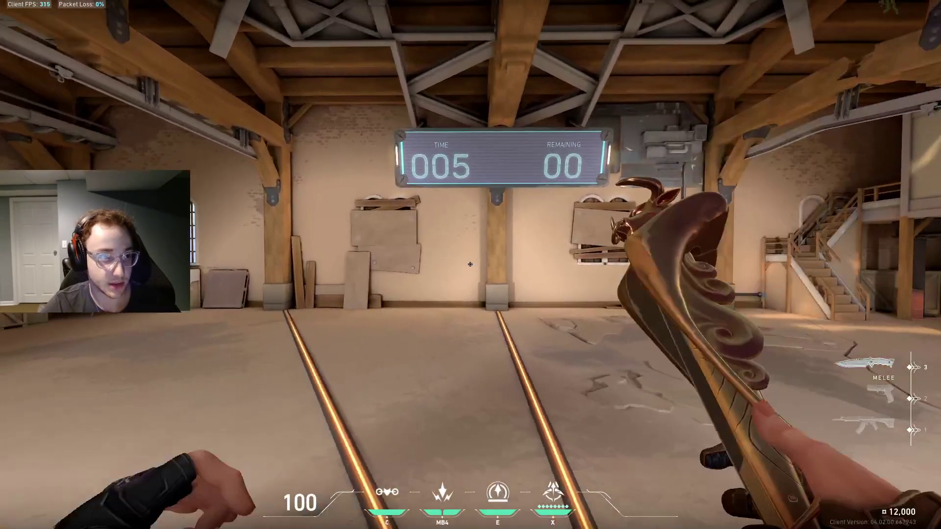
key(1)
Step: Set Anti-Aliasing to None and Anisotropic Filtering to 1x
key(Escape)
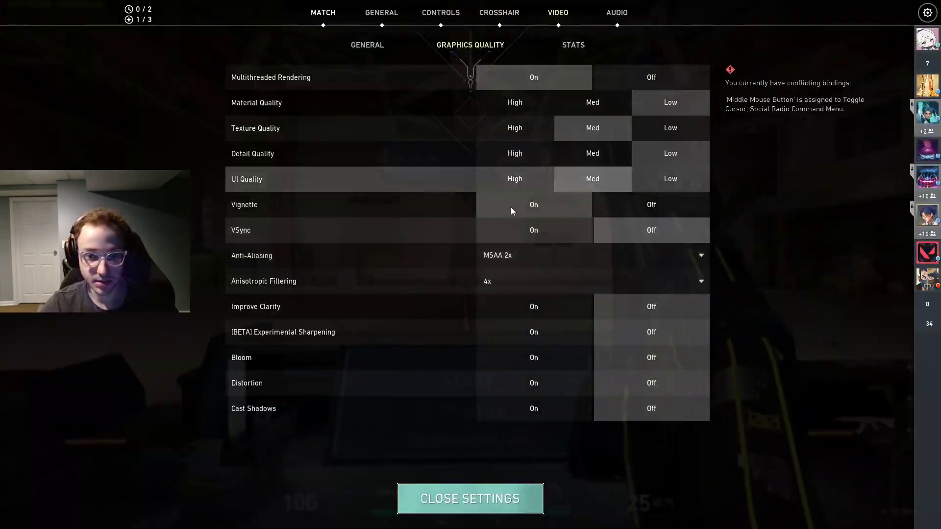
click(504, 281)
click(506, 256)
click(499, 270)
click(501, 280)
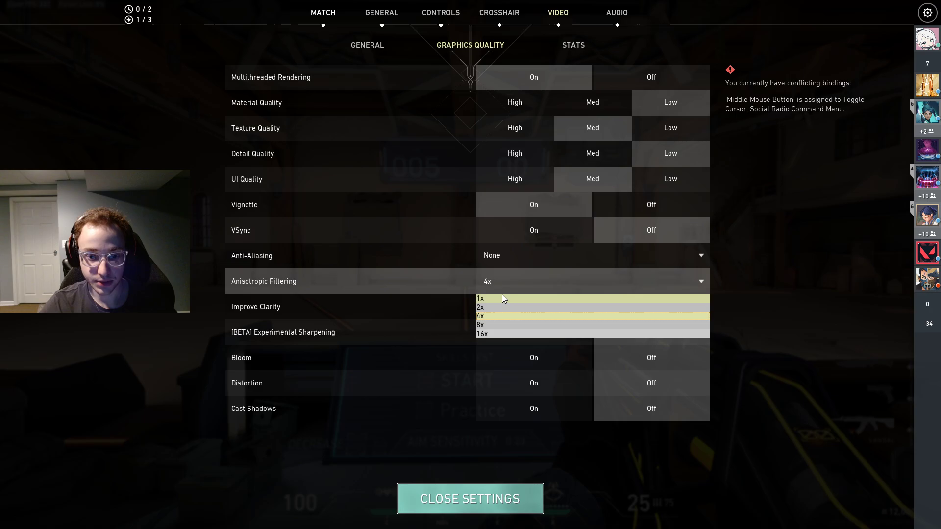
click(502, 296)
Step: Test the lowered settings in the range, walking back and swinging the knife
key(Escape)
key(3)
key(s)
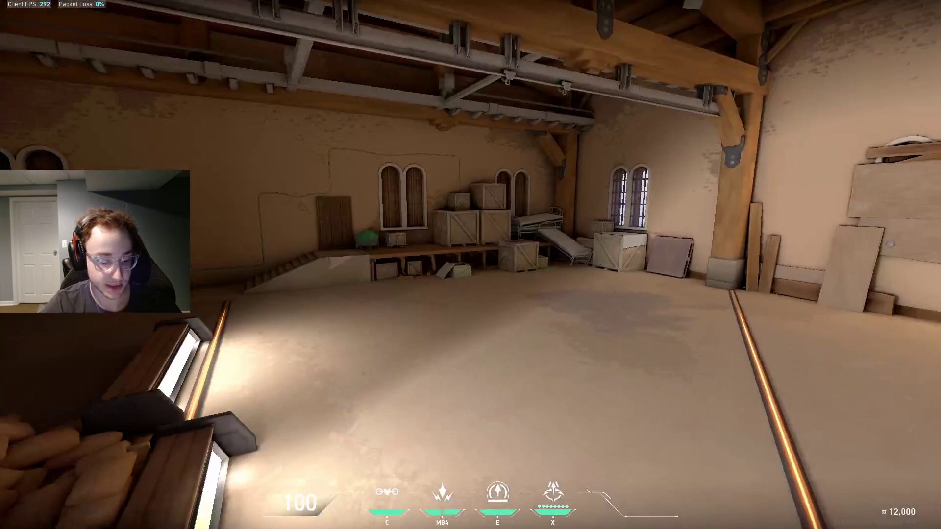
click(470, 264)
Step: Restore Anti-Aliasing to MSAA 2x and Anisotropic Filtering to 4x, then resume play
key(Escape)
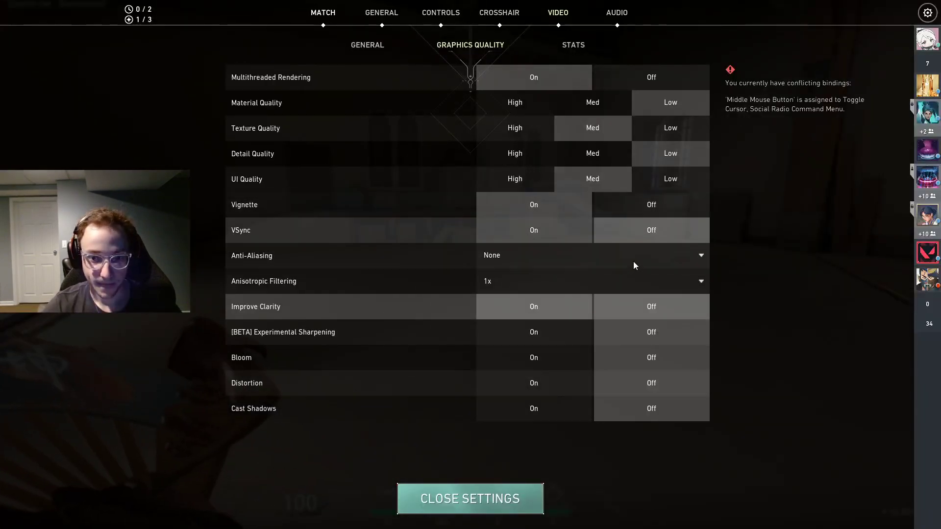
click(533, 262)
click(515, 286)
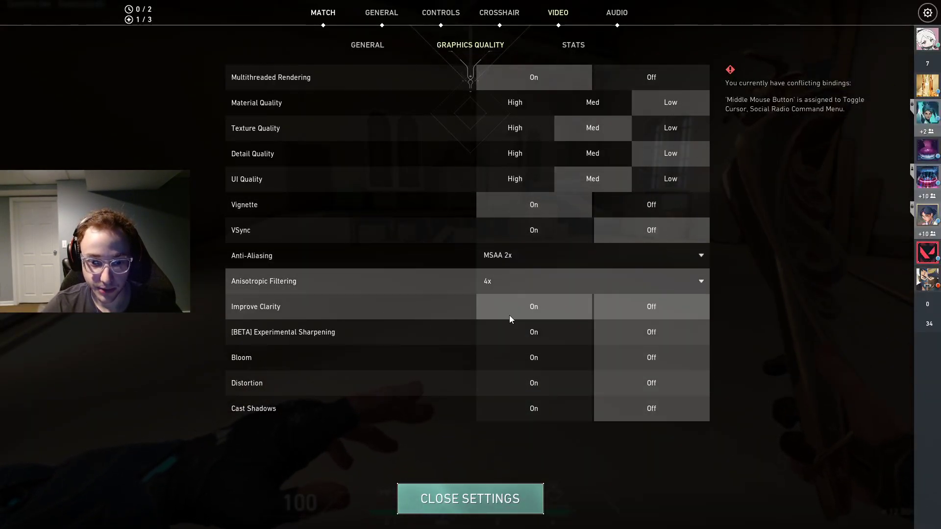
key(Escape)
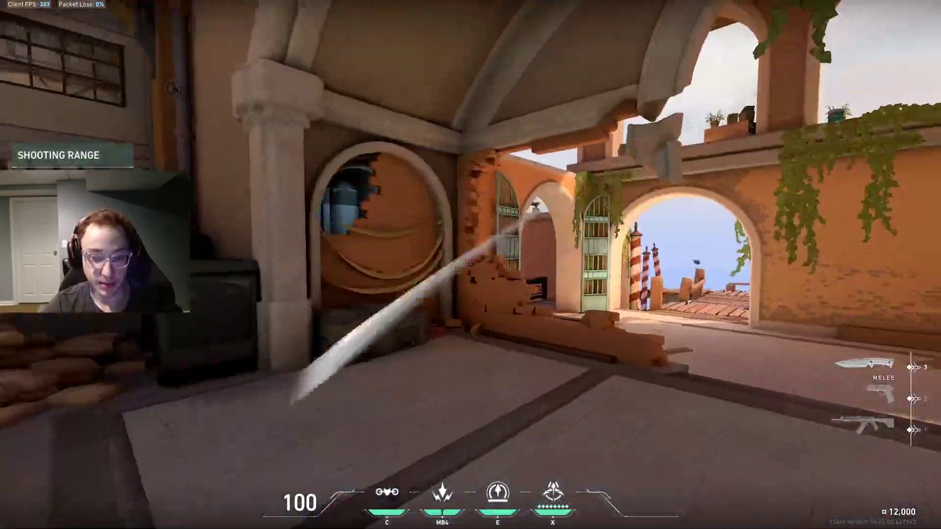
Step: Walk to the sunlit arches and back into the range hall, inspecting the fan melee
key(w)
key(w)
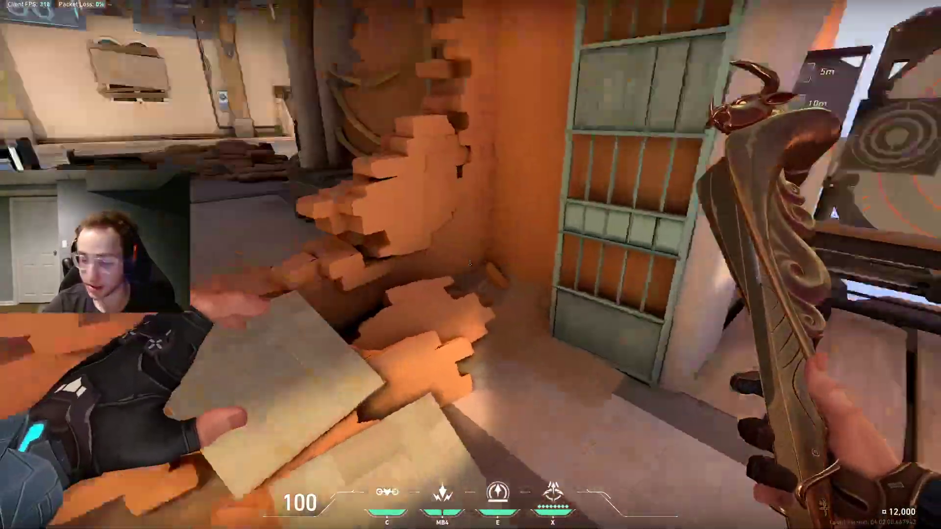
key(w)
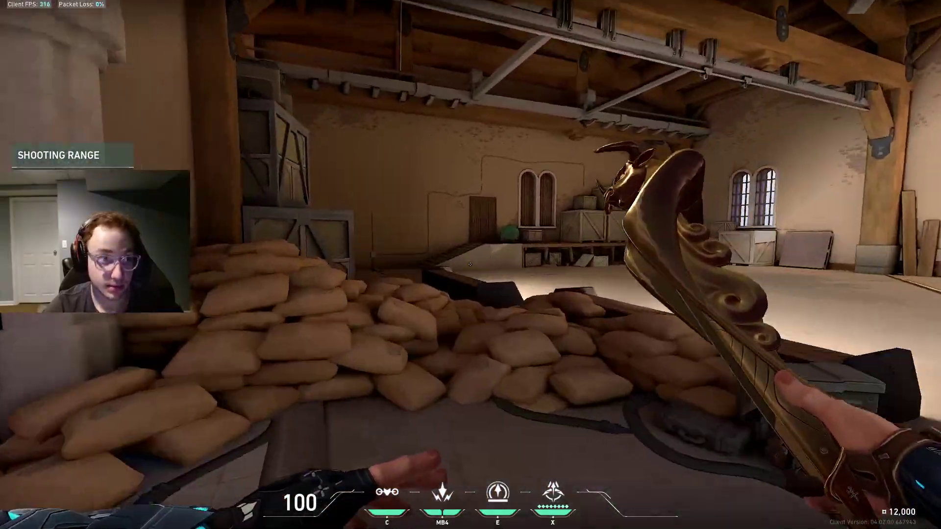
key(y)
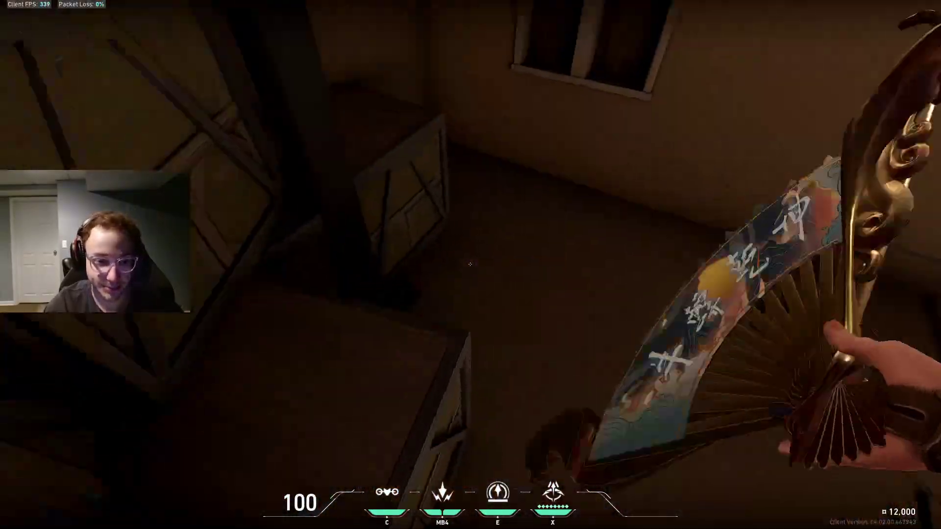
key(w)
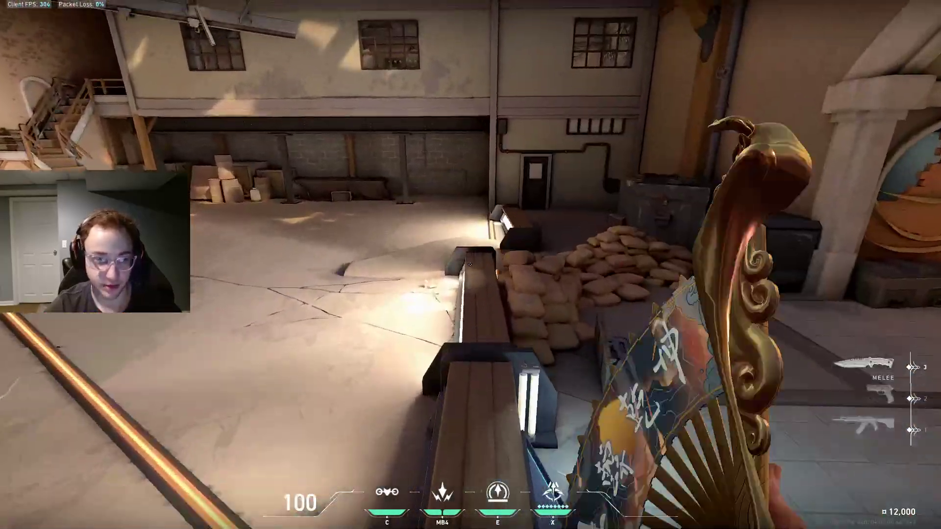
key(Escape)
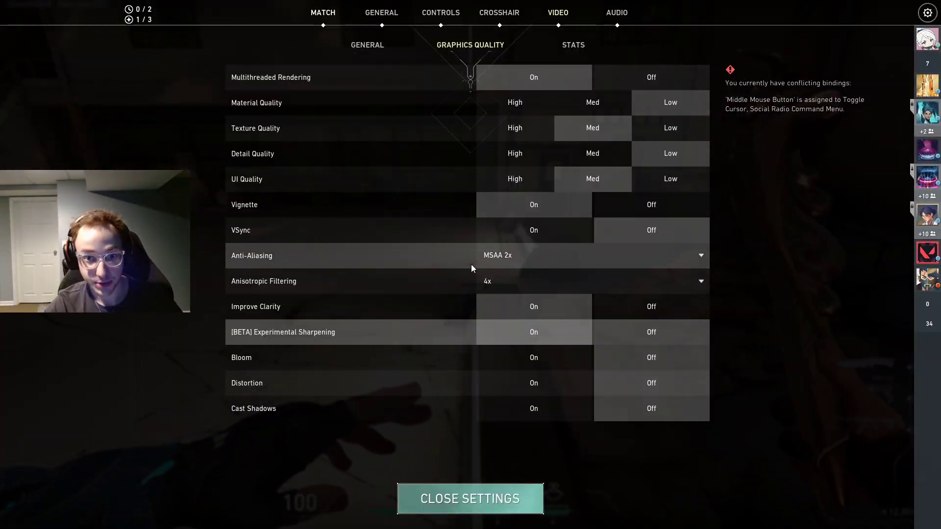
click(560, 46)
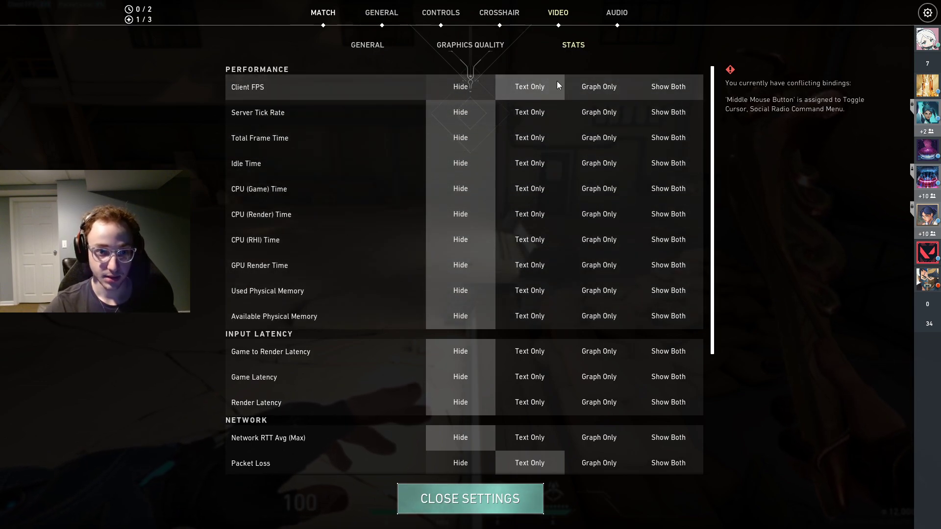
click(480, 44)
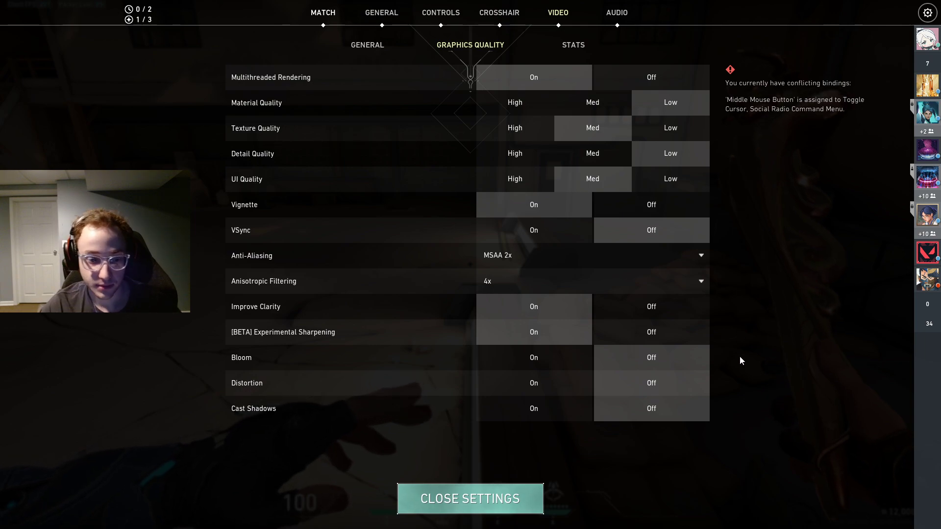
key(Escape)
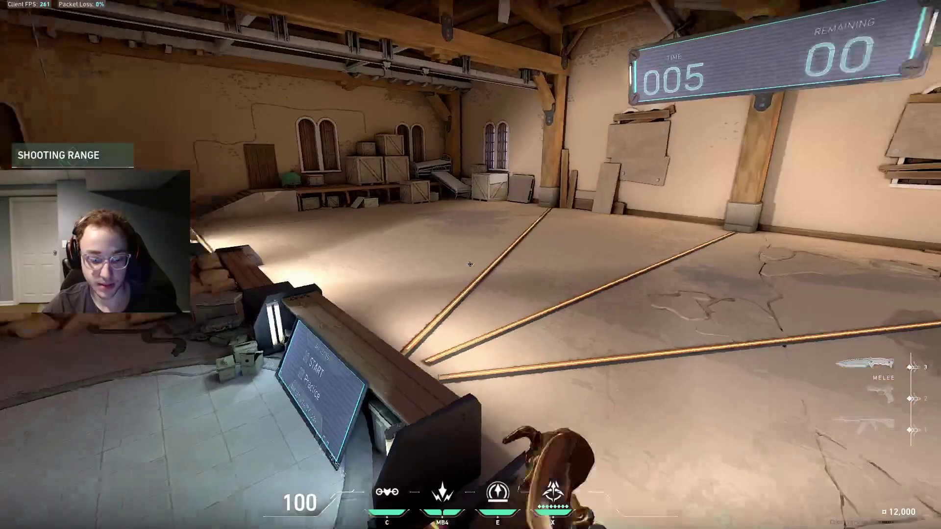
Step: Show the Shooting Range scoreboard listing ultimate ready and 99,999 creds
key(Tab)
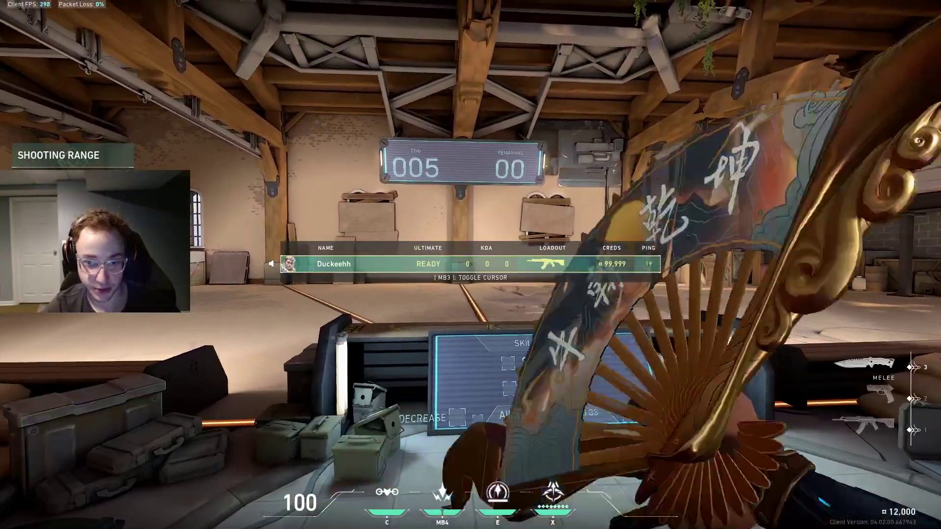